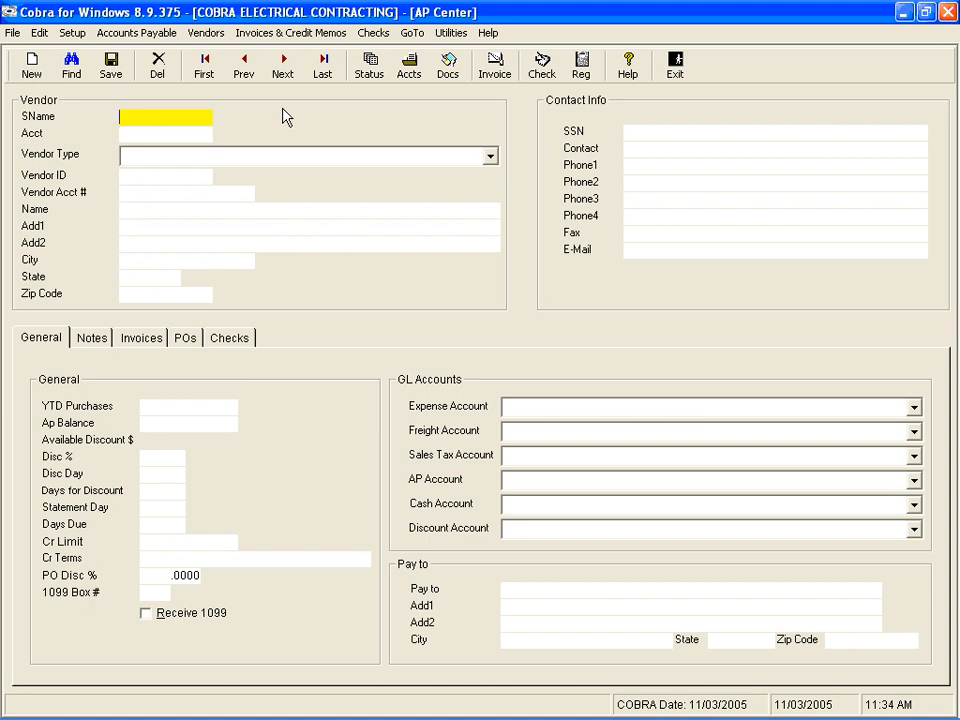
- Search vendors by short name GOOD and open the GOODIN SUPPLY vendor record
type("GOOD")
key("Return")
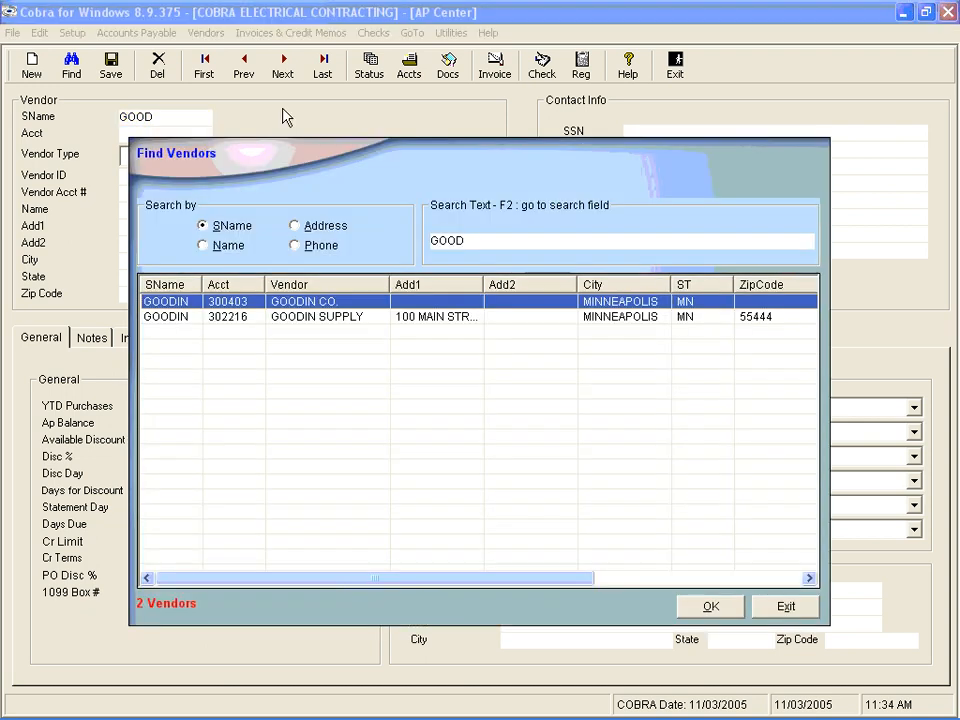
key("Down")
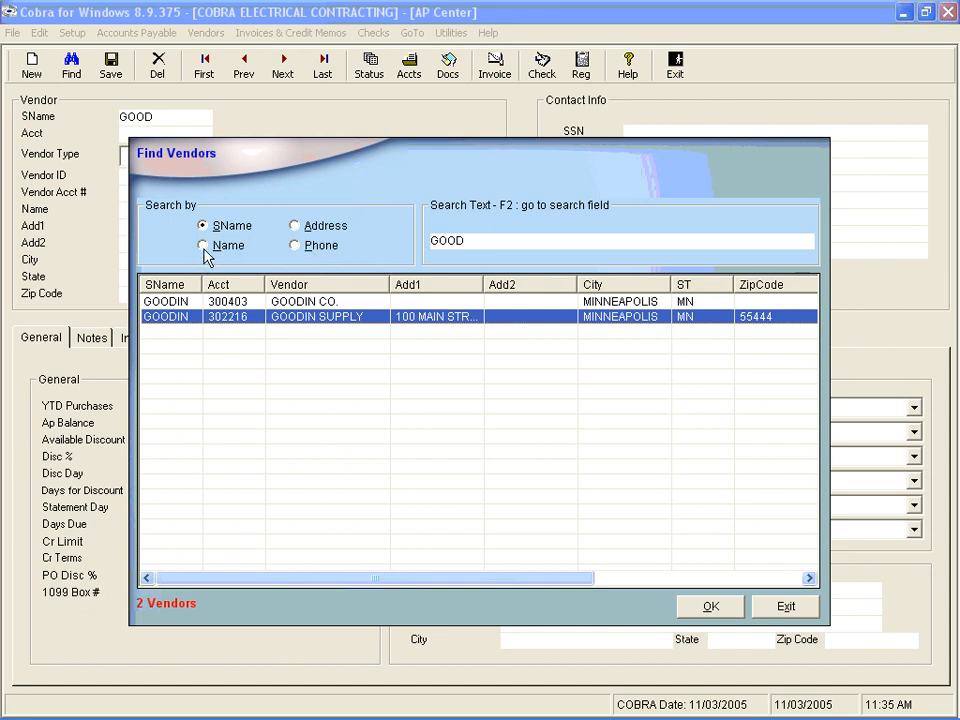
left_click(314, 230)
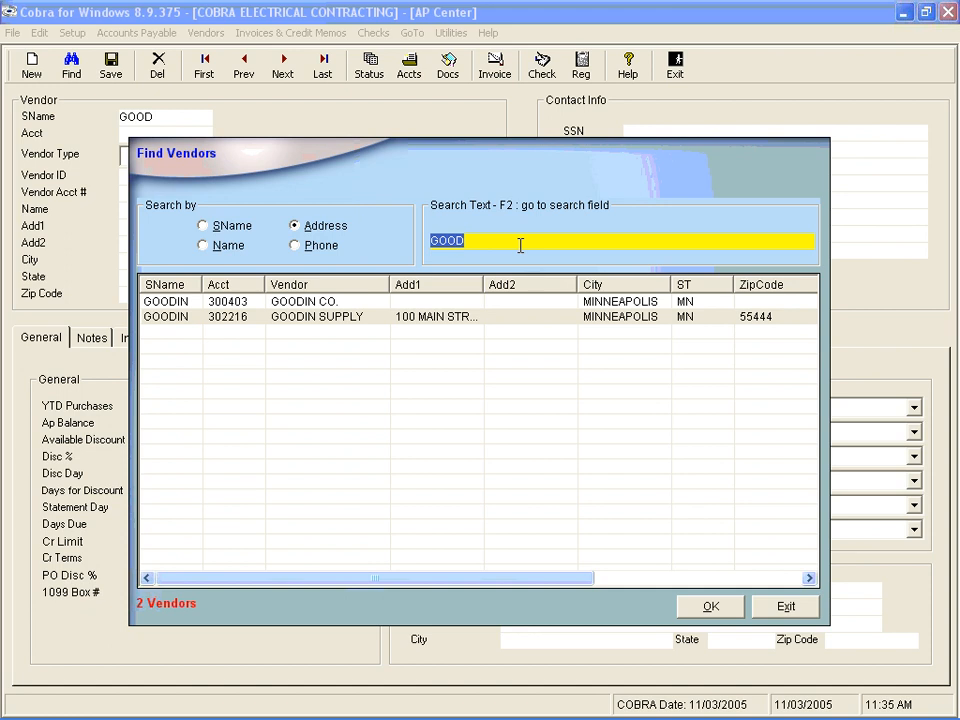
double_click(281, 318)
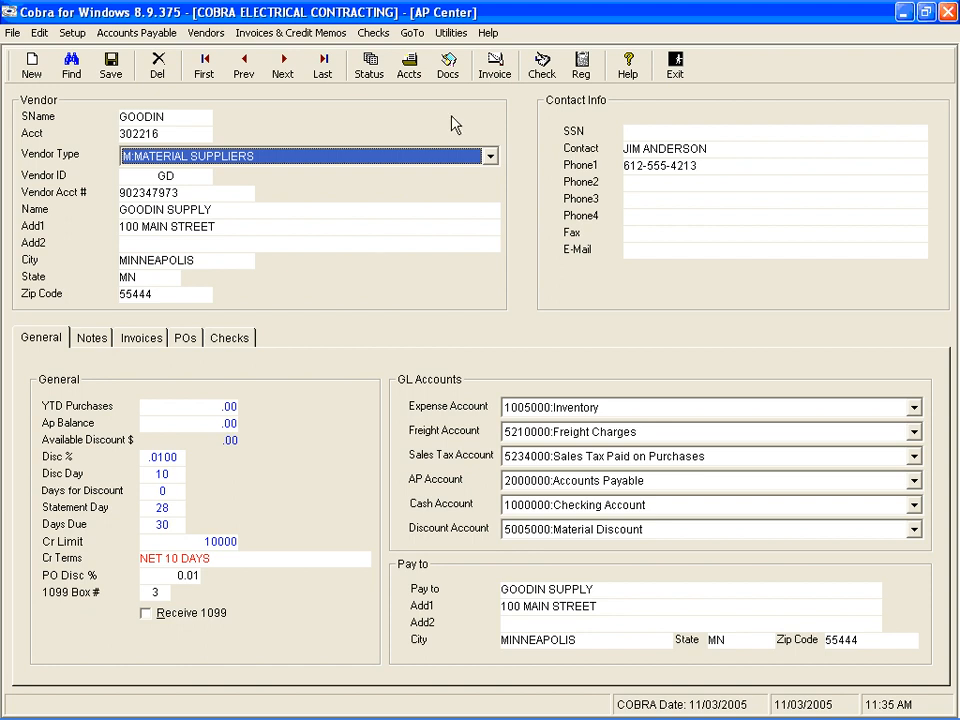
- Open invoice entry for the vendor and look over the Invoice and Credit Memo types and the vendor list
left_click(494, 66)
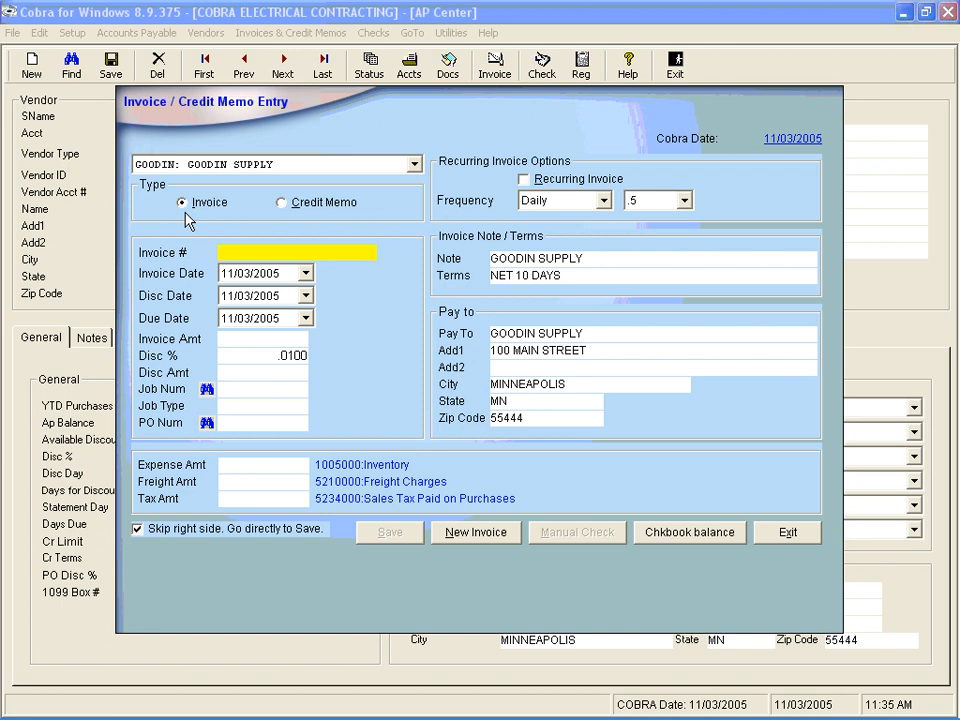
left_click(293, 204)
left_click(189, 203)
left_click(312, 208)
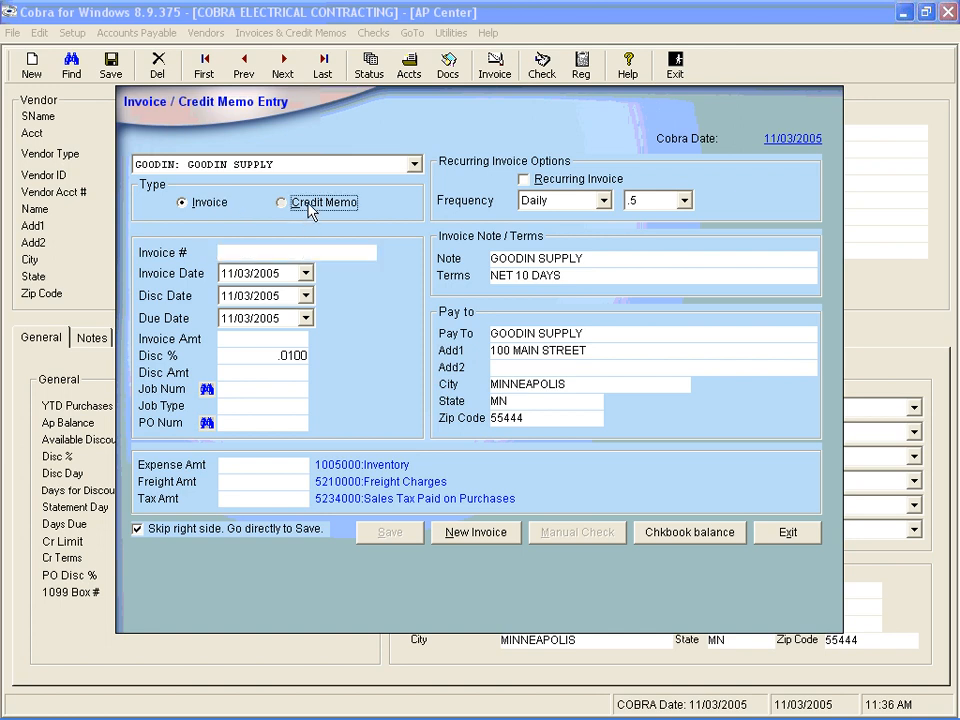
left_click(184, 203)
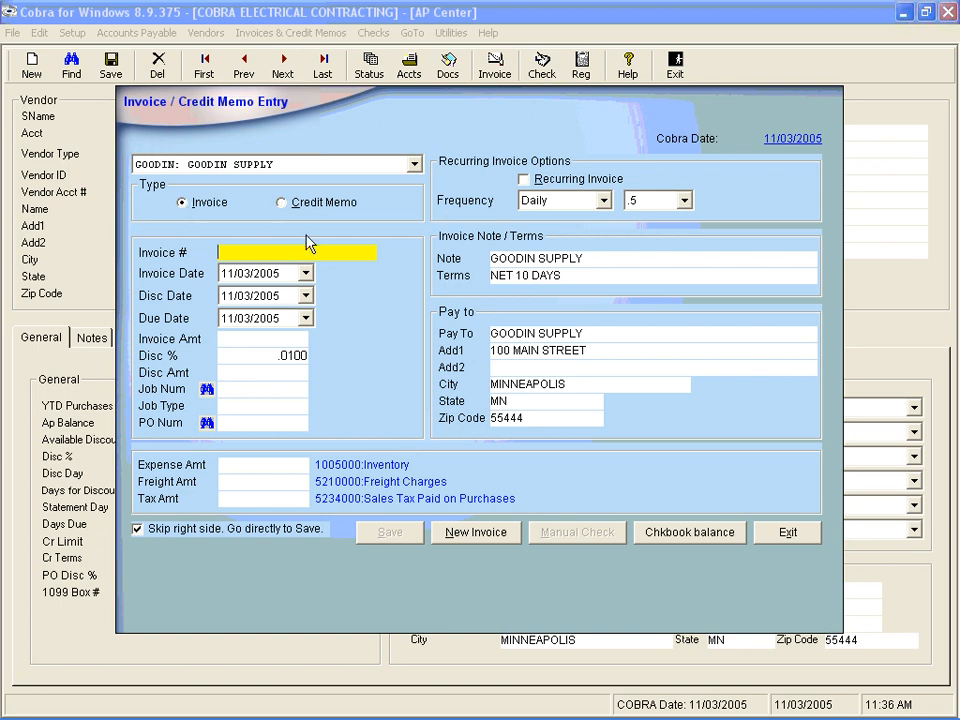
left_click(414, 167)
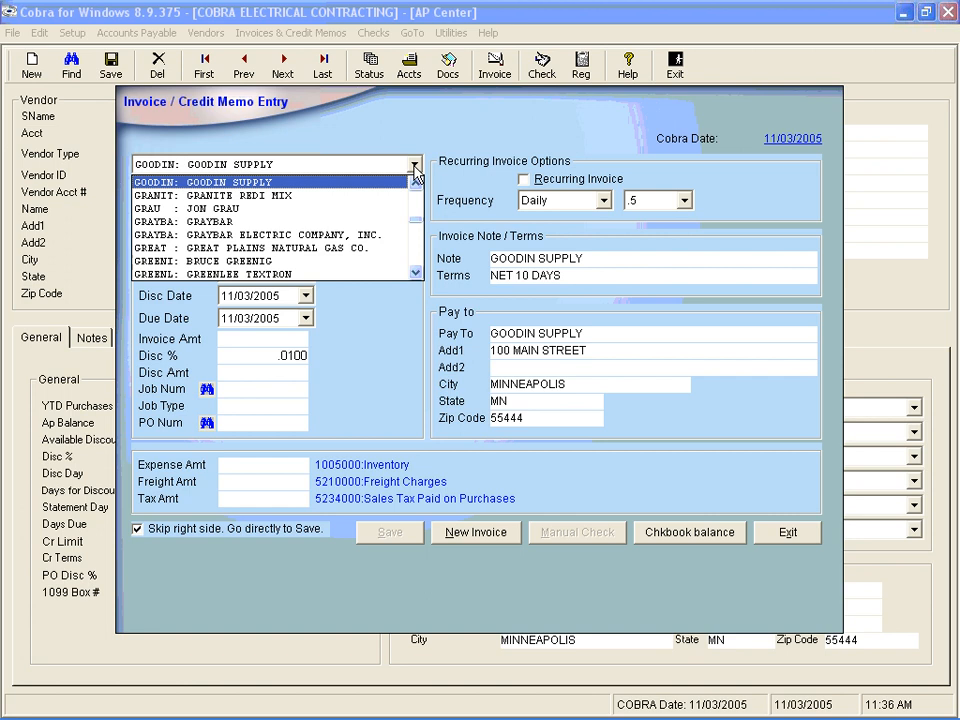
left_click(414, 167)
key("Tab")
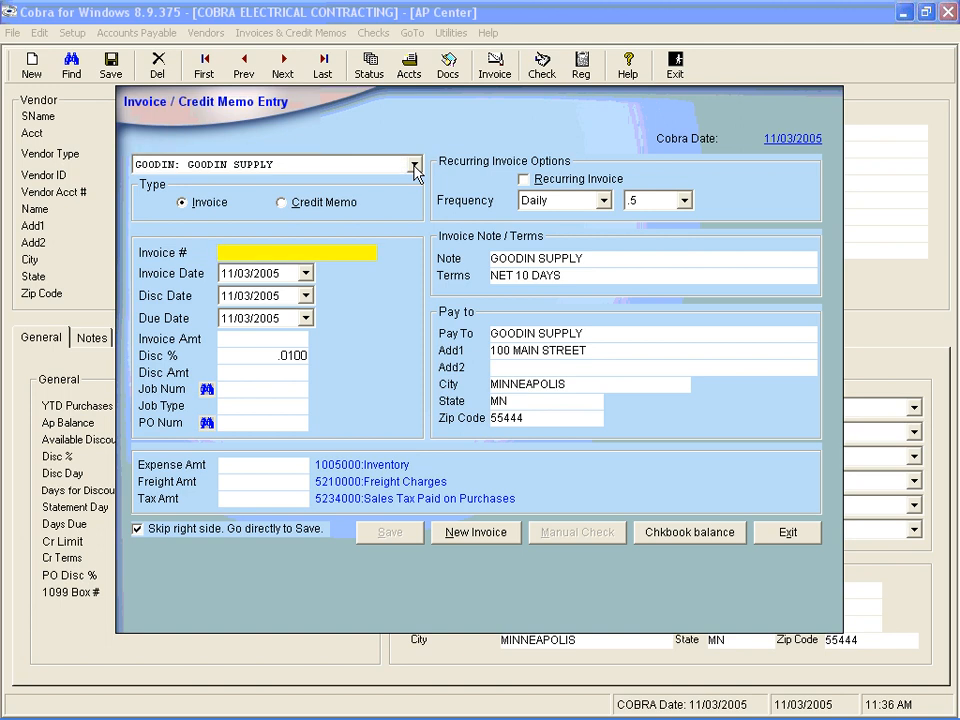
- Enter invoice number 456655 dated 11/01/2005, then exit the entry window without saving
type("456655")
key("Tab")
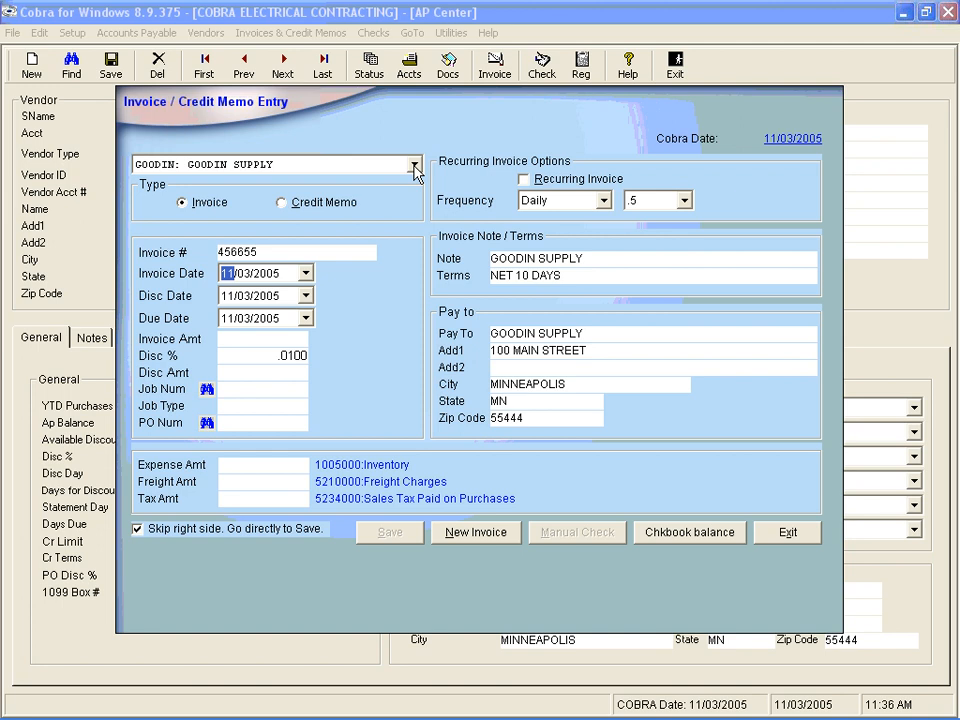
key("Right")
type("01")
key("Tab")
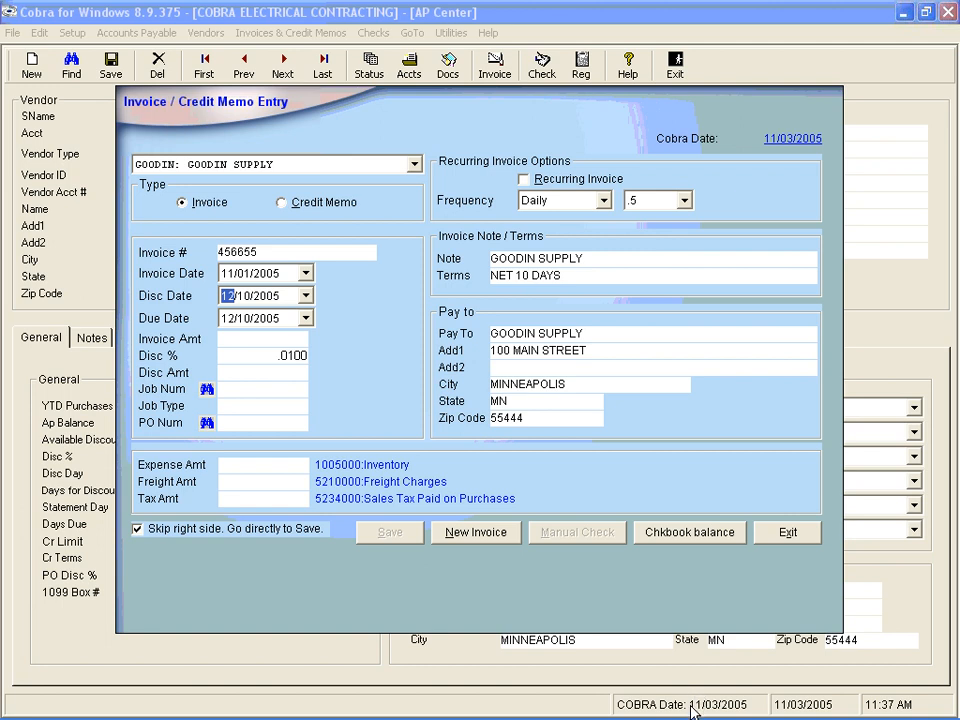
left_click(789, 537)
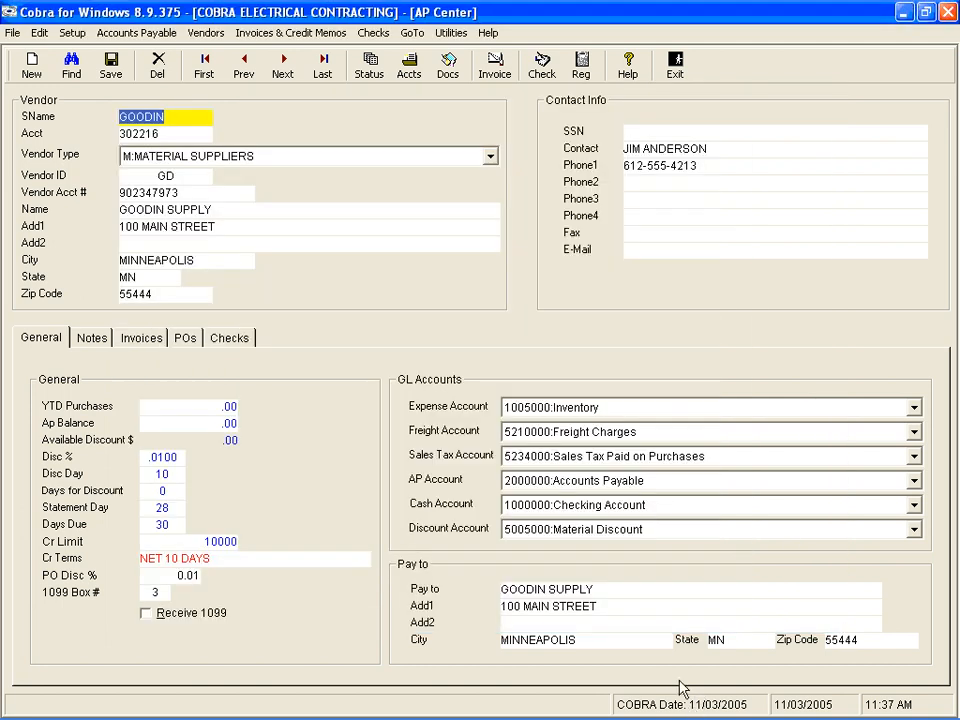
- Open the Cobra date calendar, browse October dates, and return to 11/03/2005
double_click(690, 708)
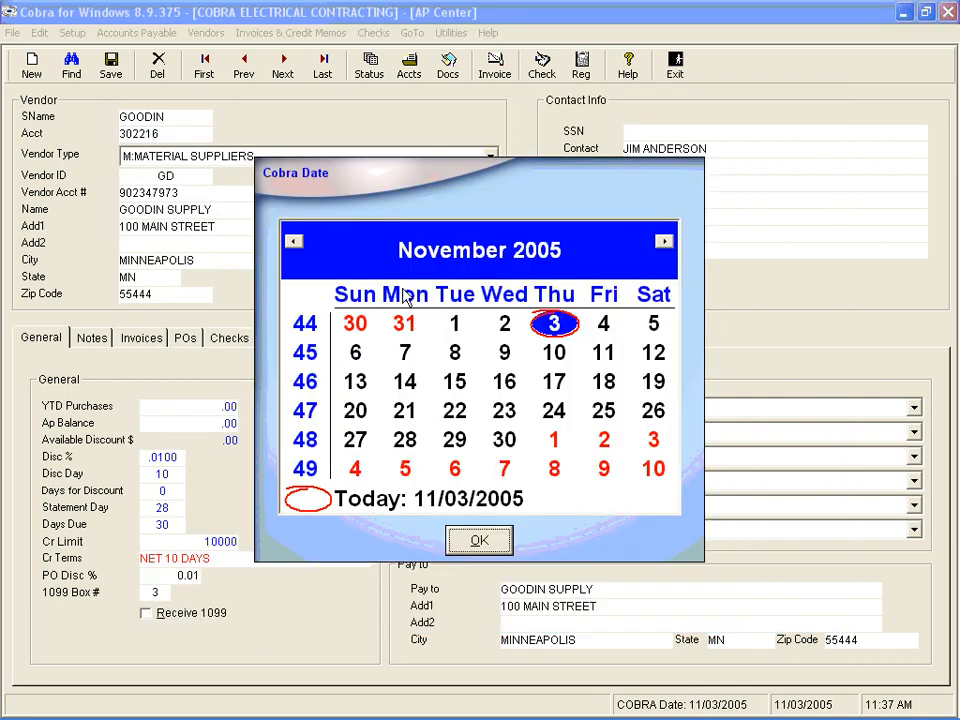
left_click(405, 325)
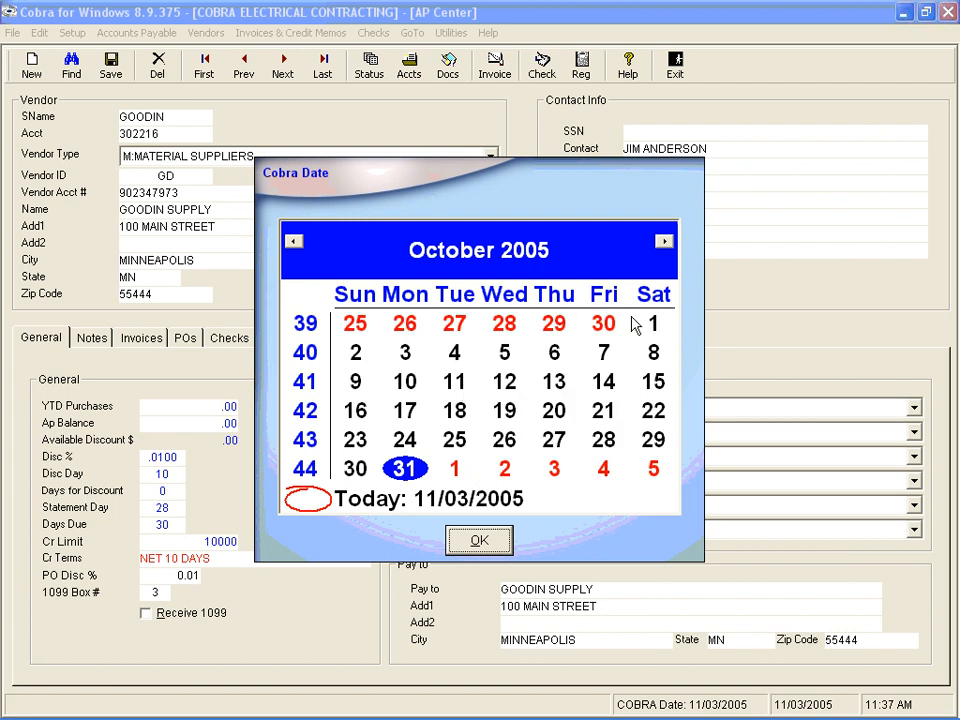
left_click(405, 355)
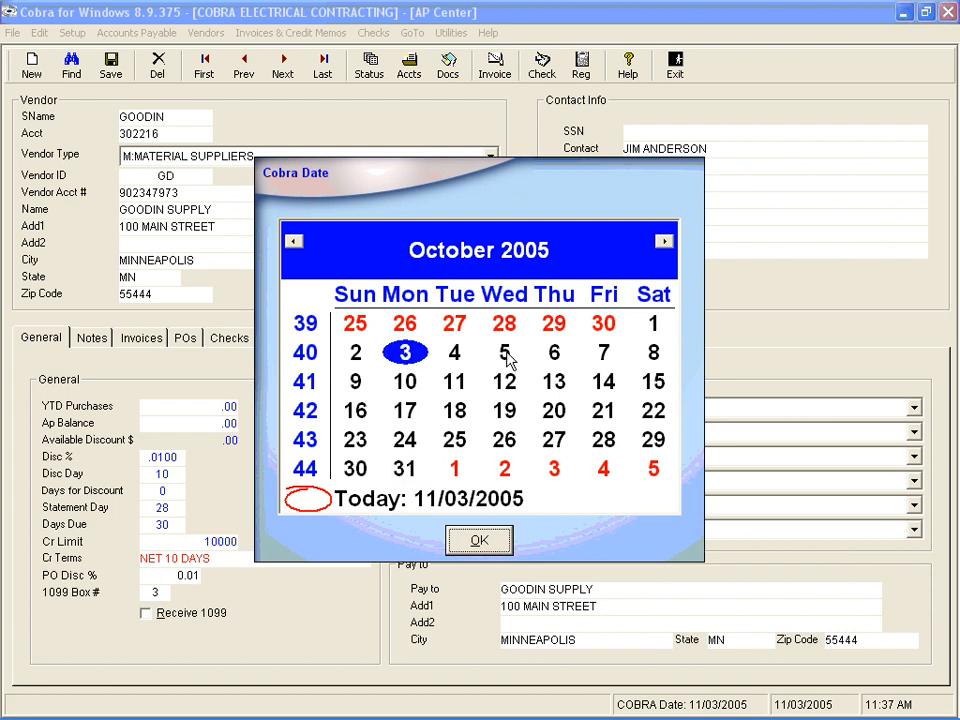
left_click(480, 541)
left_click(663, 242)
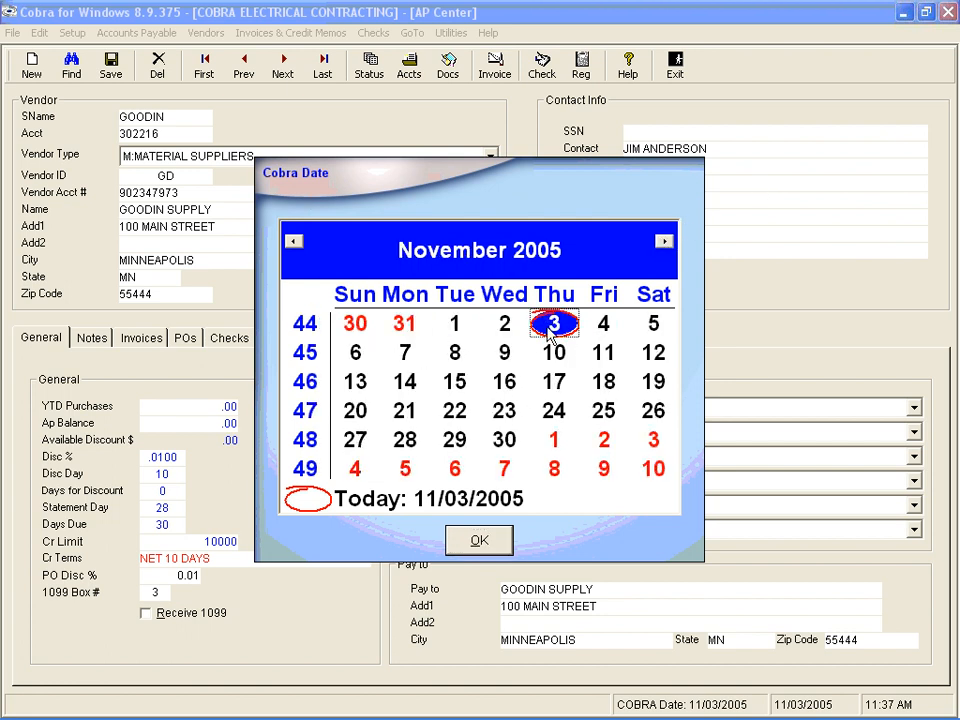
left_click(480, 541)
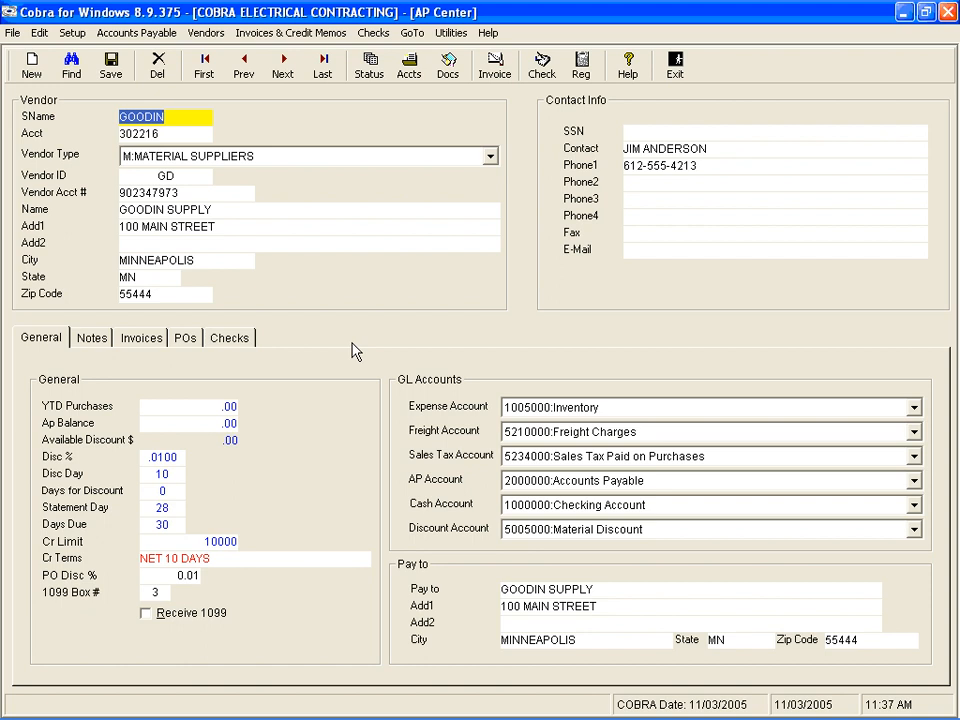
- Open a new invoice entry with invoice number 45666 and invoice date 11/01/2005
left_click(495, 68)
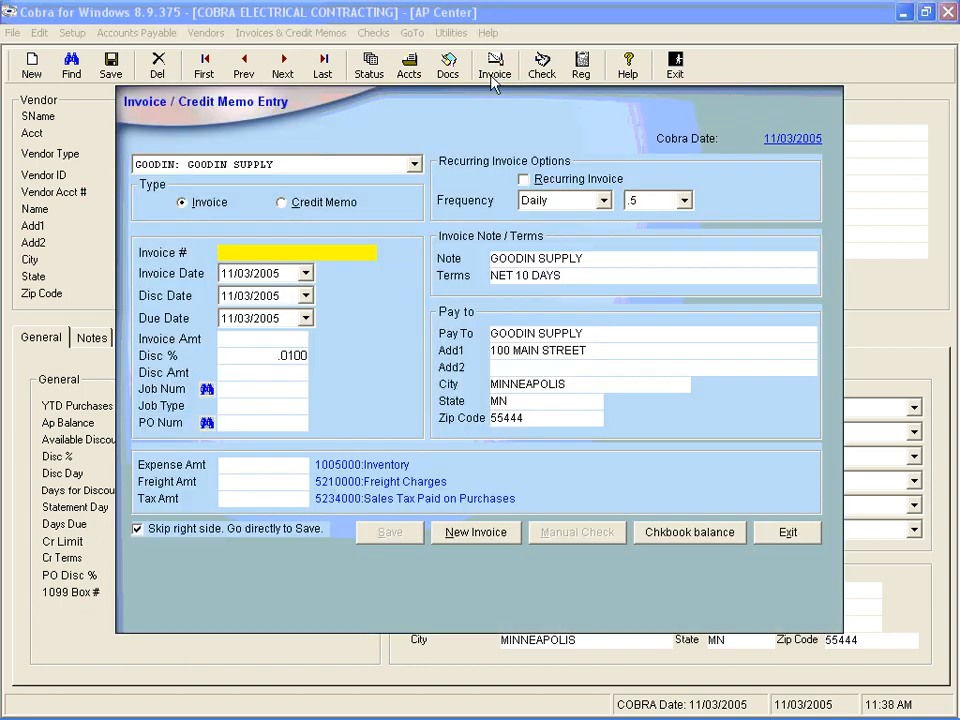
type("45666")
key("Tab")
type("111")
key("Tab")
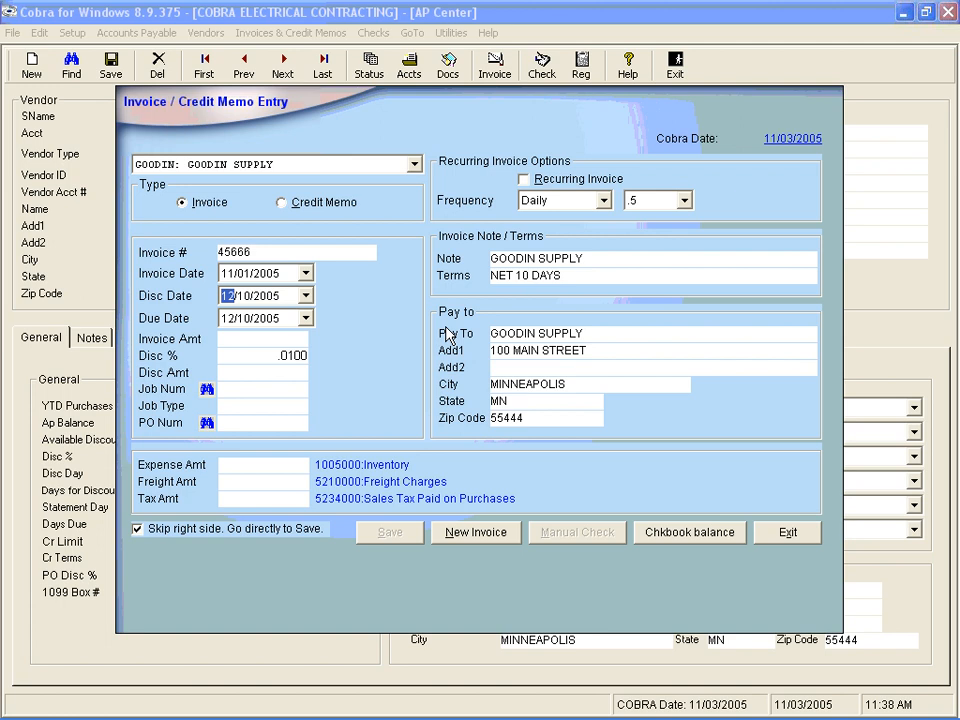
- Change the invoice date to 11/15/2005
left_click(230, 274)
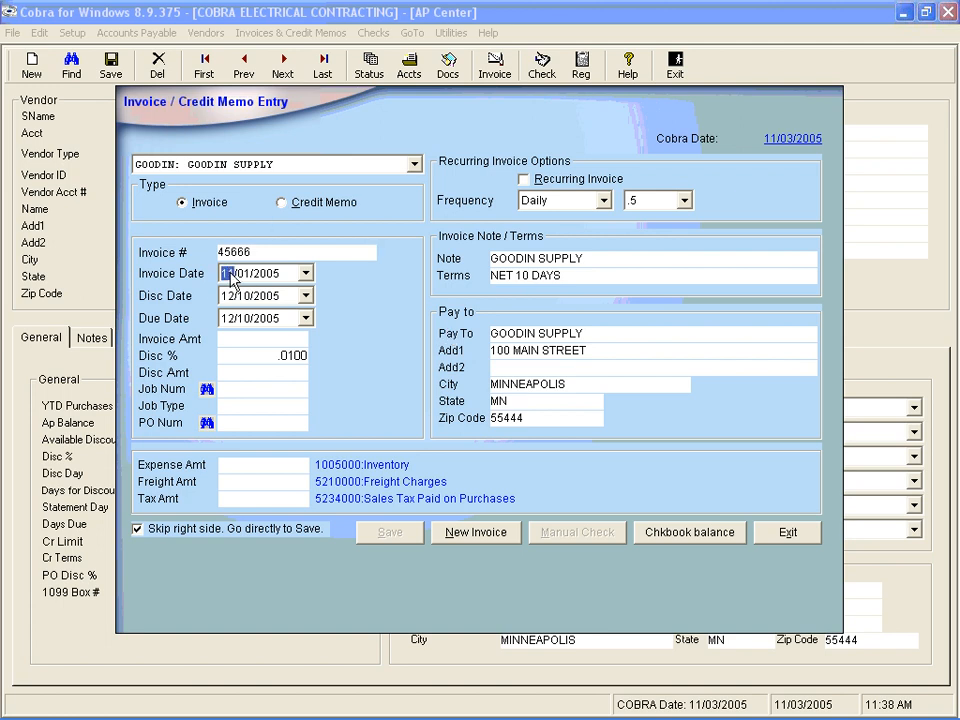
key("Right")
type("15")
key("Tab")
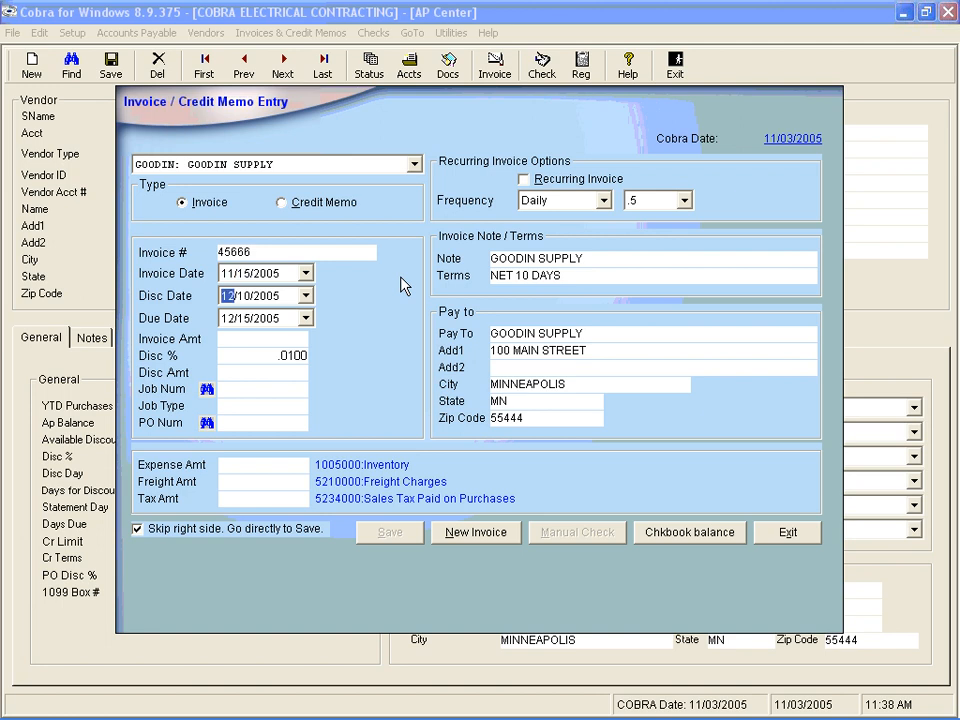
- Set the invoice date back to 11/01/2005
left_click(244, 281)
type("01")
key("Tab")
key("Tab")
key("Tab")
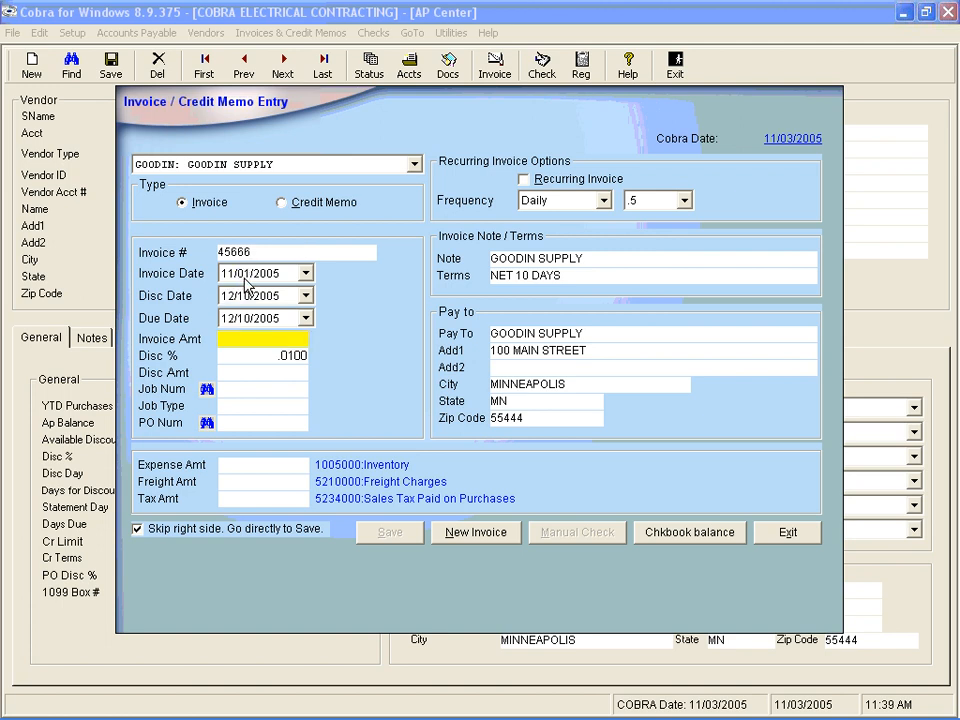
- Enter an invoice amount of 1000 and accept the discount percentage and discount amount
type("1000")
key("Tab")
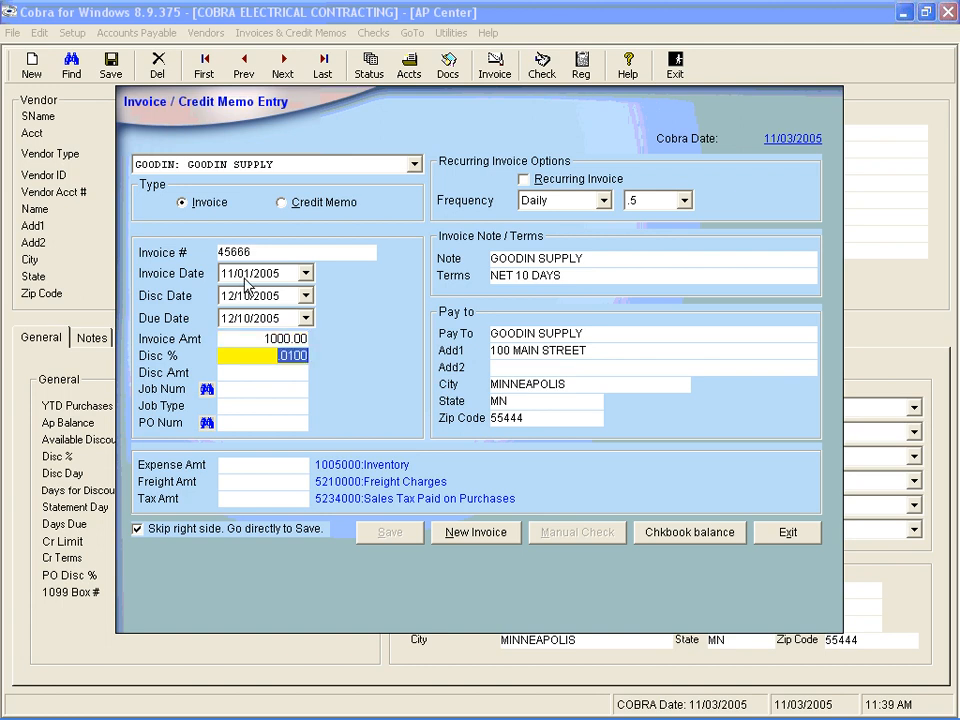
key("Tab")
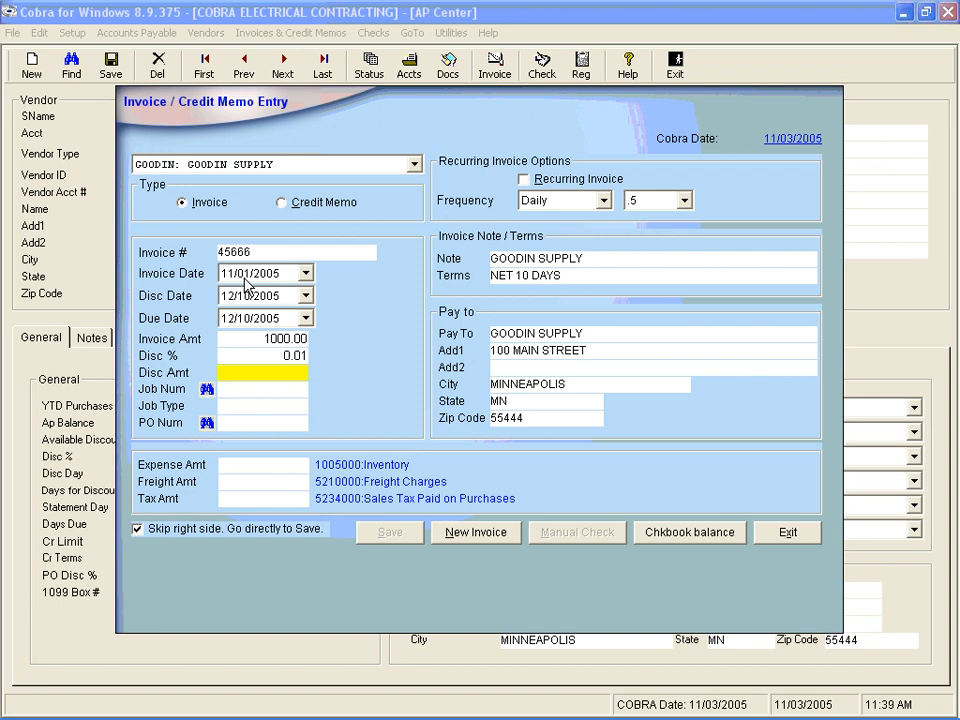
key("Tab")
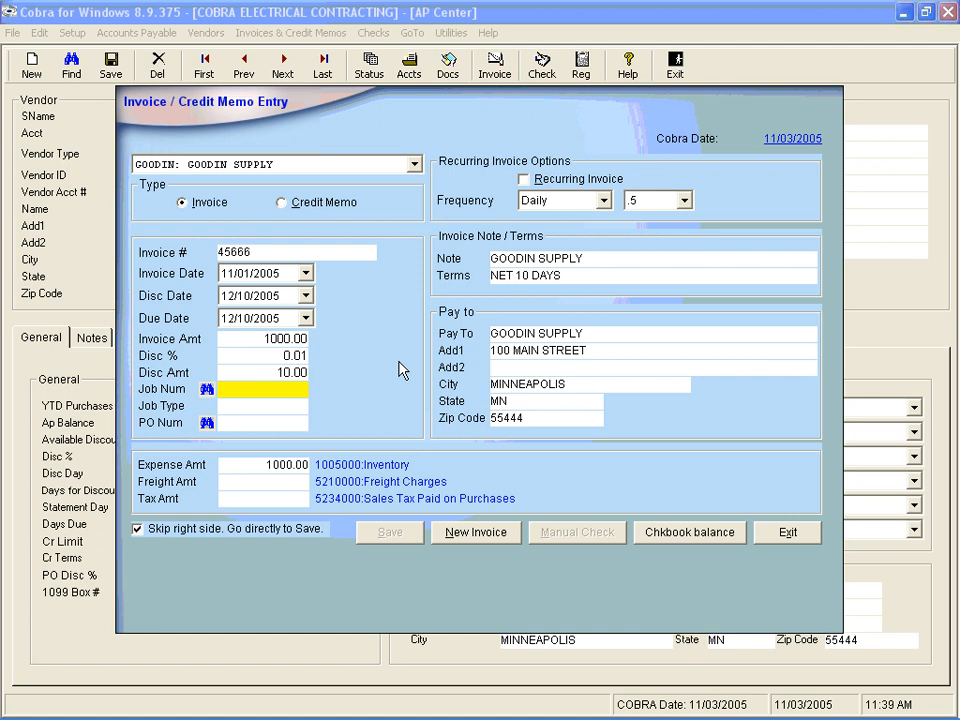
- Set the inventory expense amount to 800
left_click(247, 467)
double_click(247, 467)
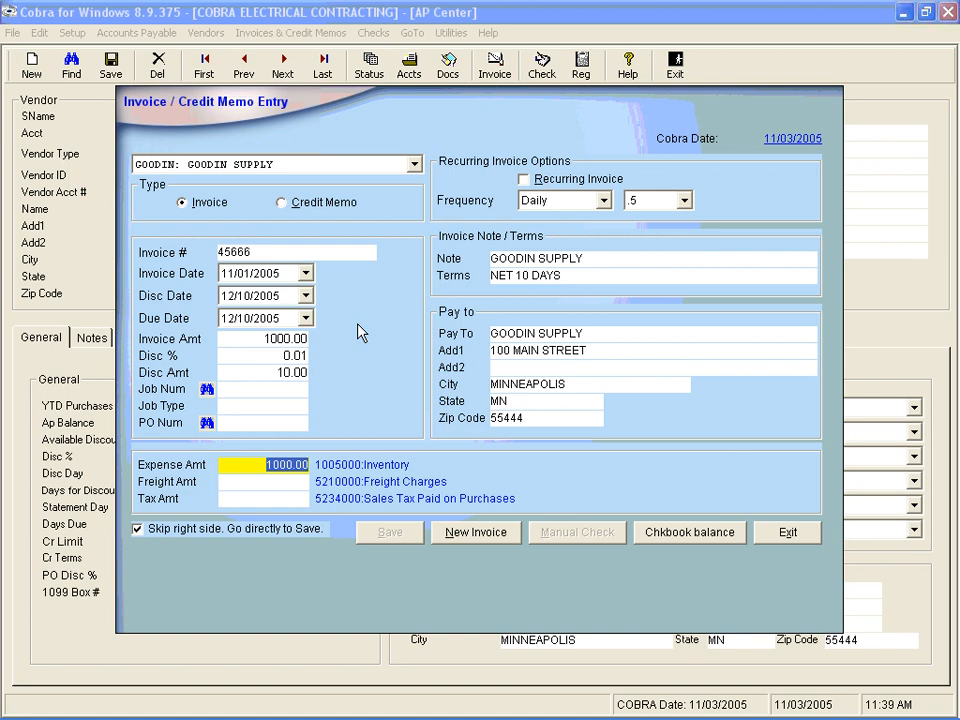
left_click(268, 374)
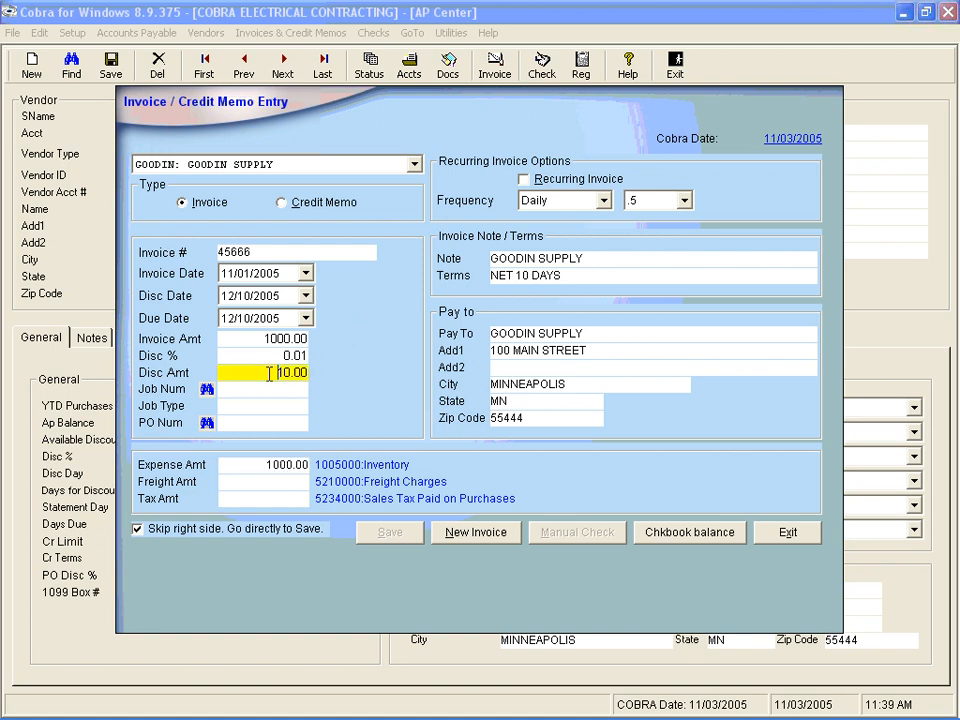
key("Tab")
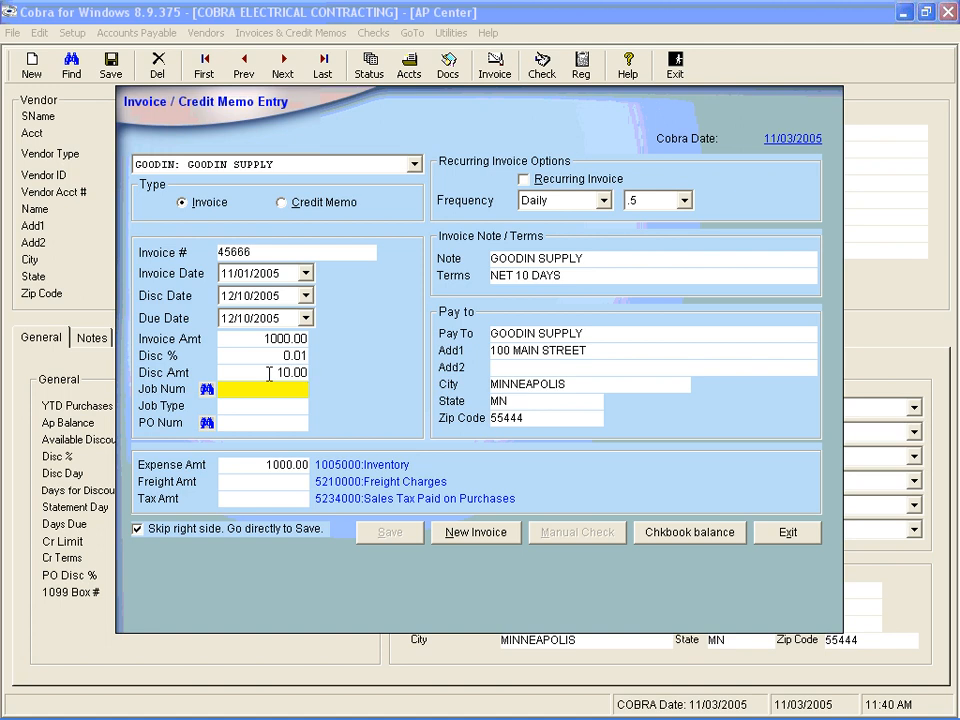
key("Tab")
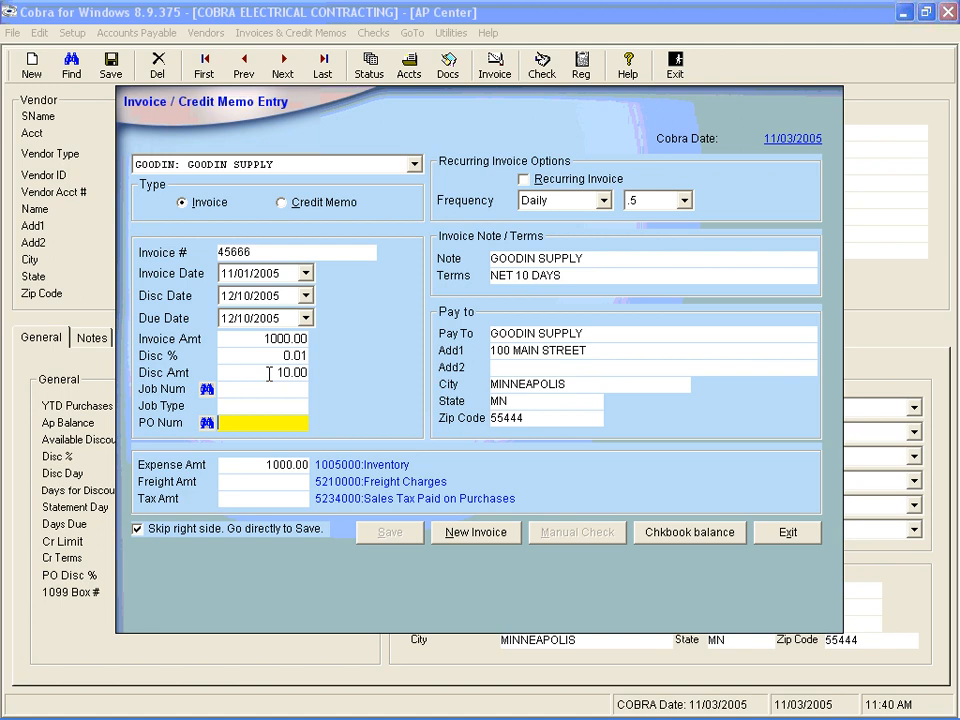
key("Tab")
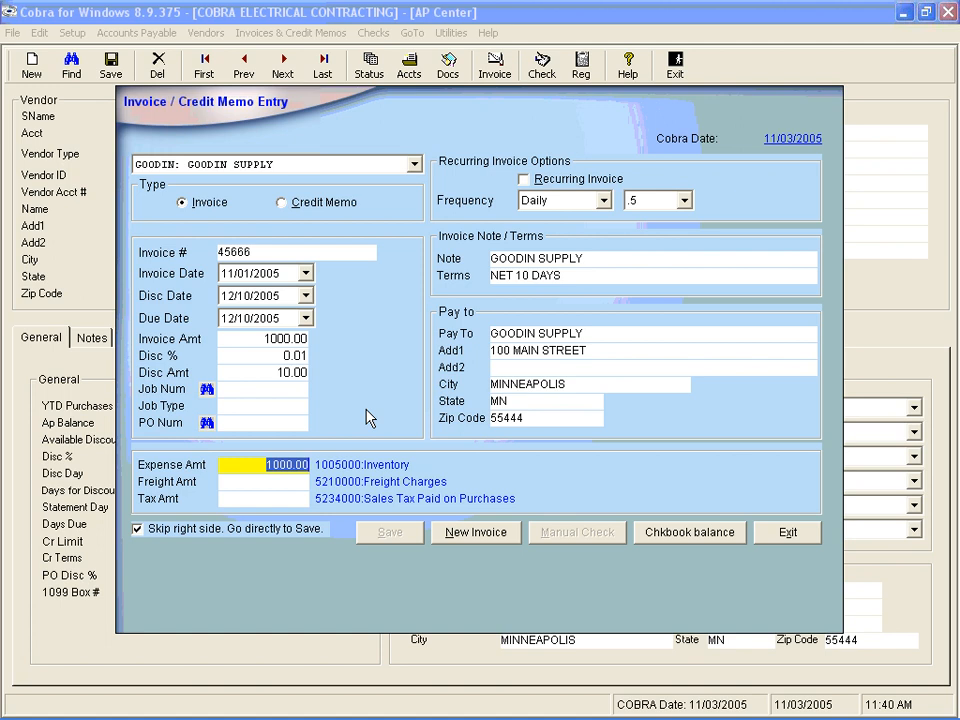
type("800")
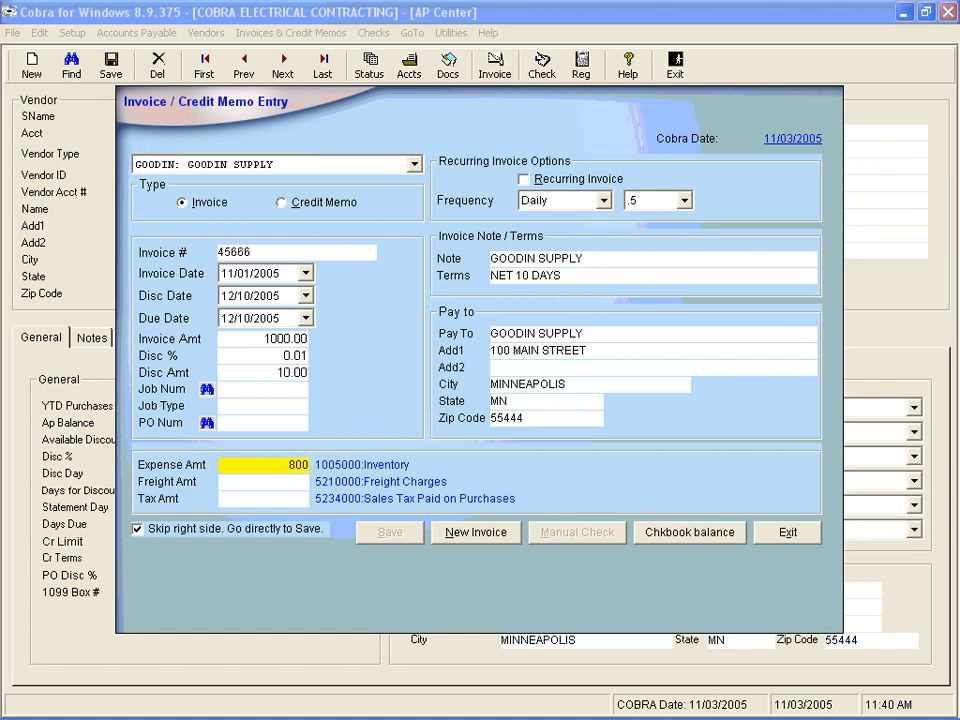
key("Tab")
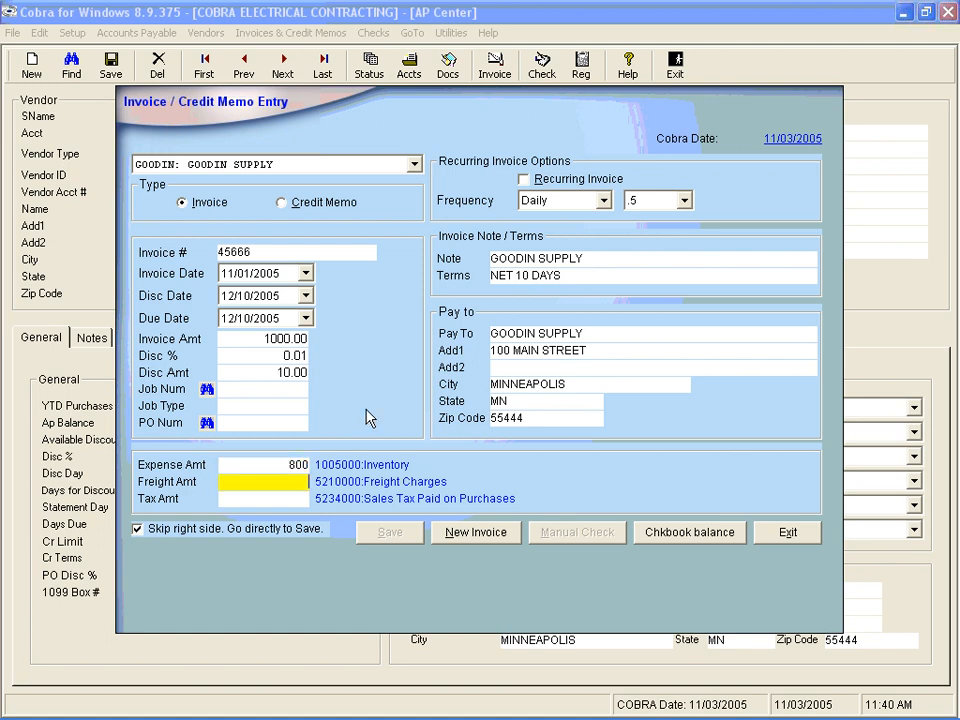
- Enter freight of 50 and sales tax of 60, then save the invoice
type("50")
key("Tab")
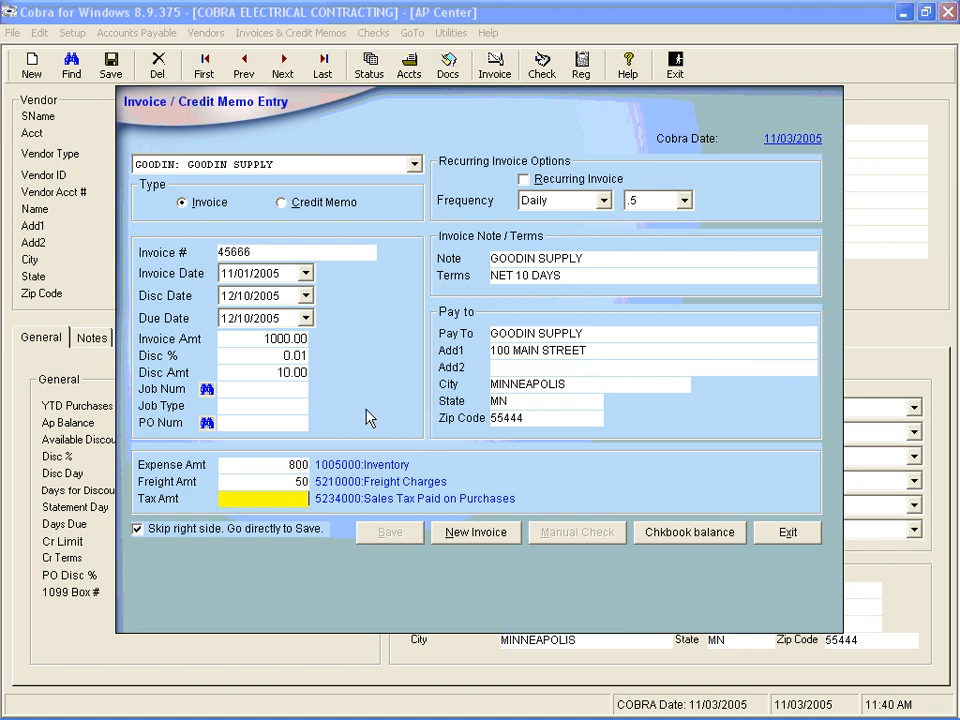
type("60")
left_click(391, 533)
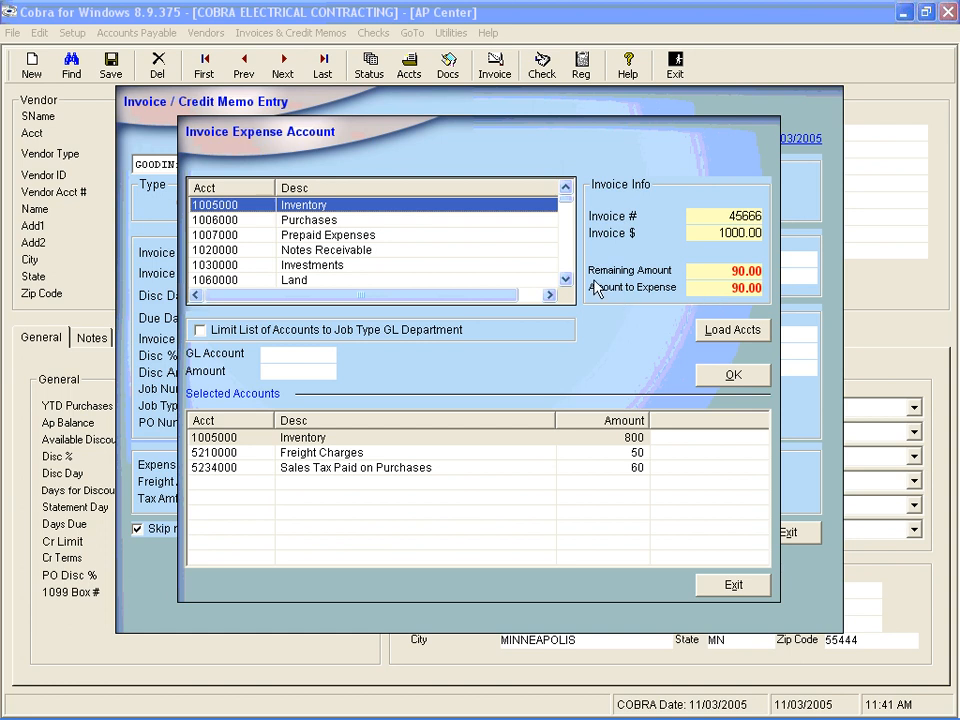
- Distribute 45 of the remaining amount to the Travel account 5231000
left_click(566, 211)
left_click_drag(568, 209, 571, 236)
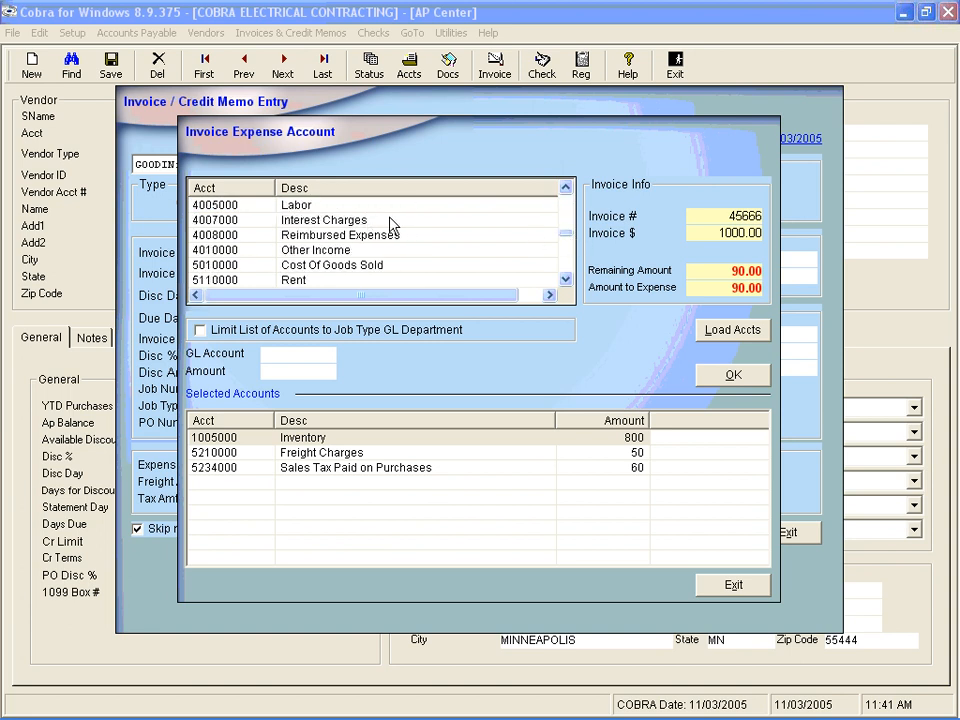
left_click(565, 279)
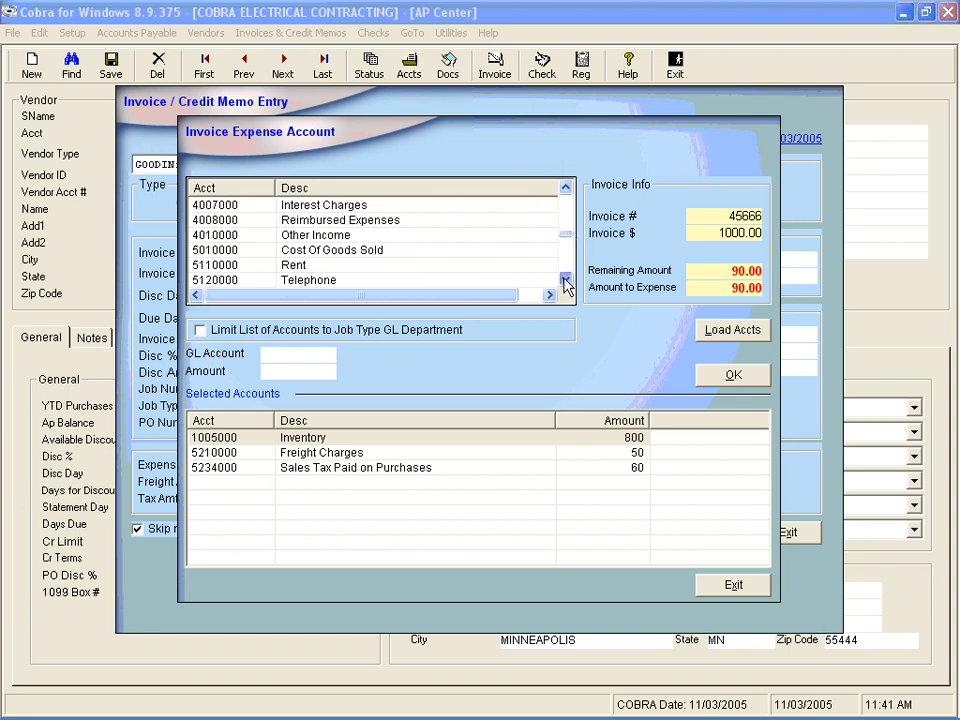
left_click(565, 279)
left_click(565, 279)
left_click(565, 280)
left_click(565, 280)
left_click(565, 280)
left_click(565, 280)
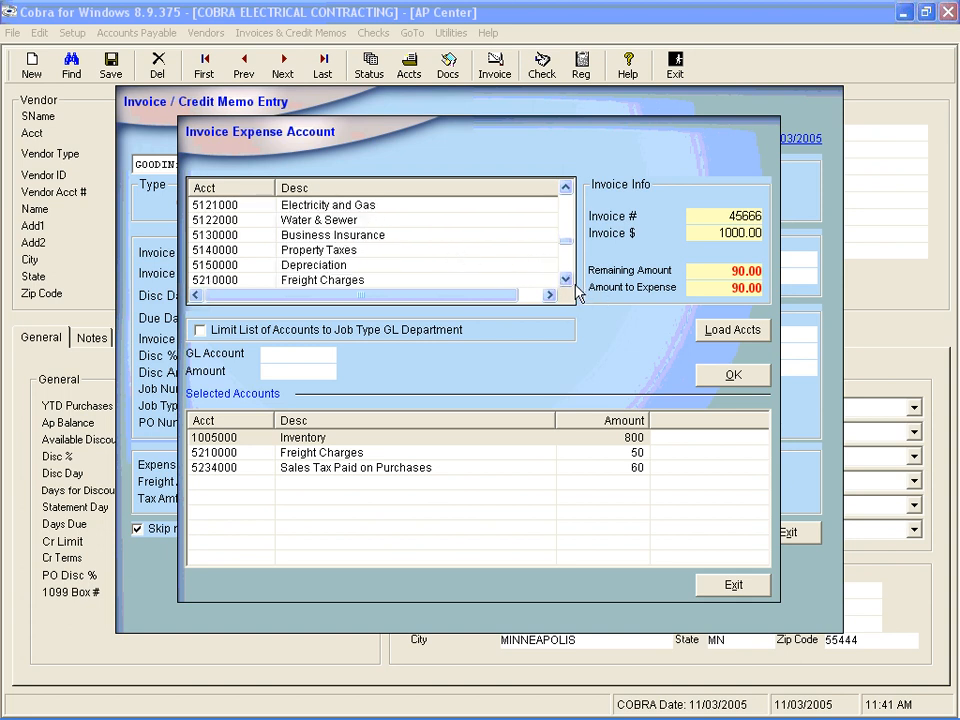
left_click(565, 280)
left_click(565, 280)
left_click(565, 280)
left_click(565, 280)
left_click(565, 280)
left_click(565, 280)
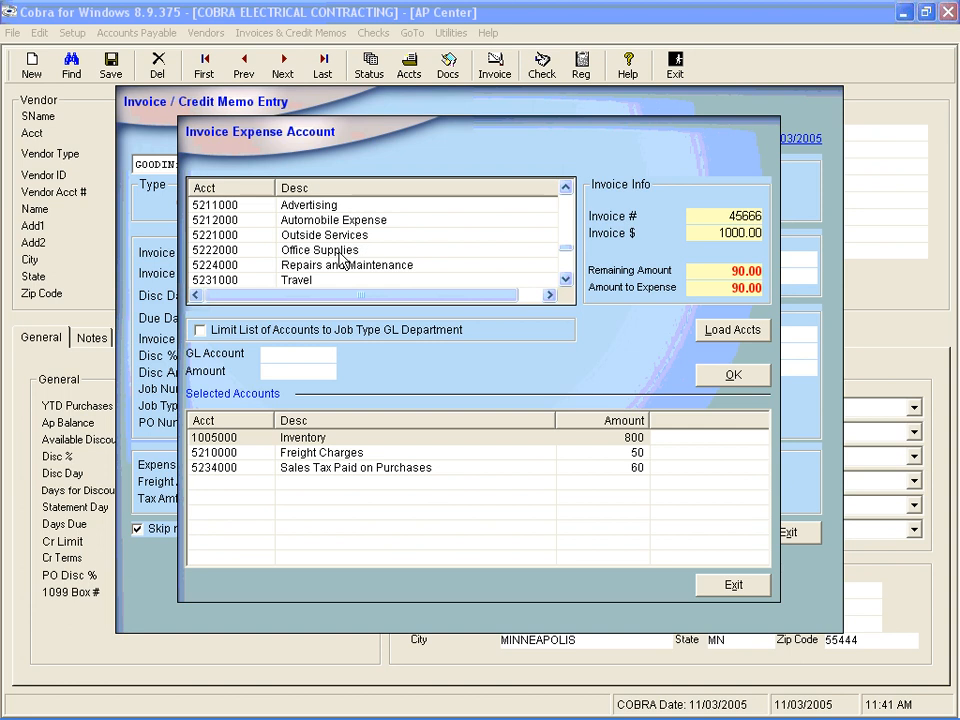
double_click(234, 280)
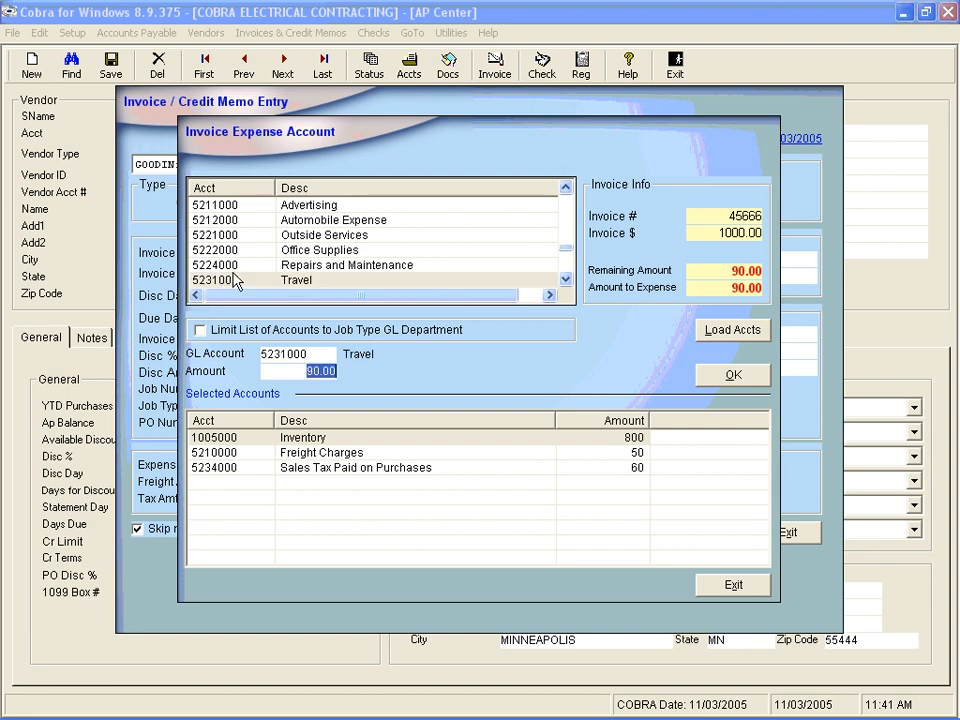
type("45")
key("Tab")
key("Return")
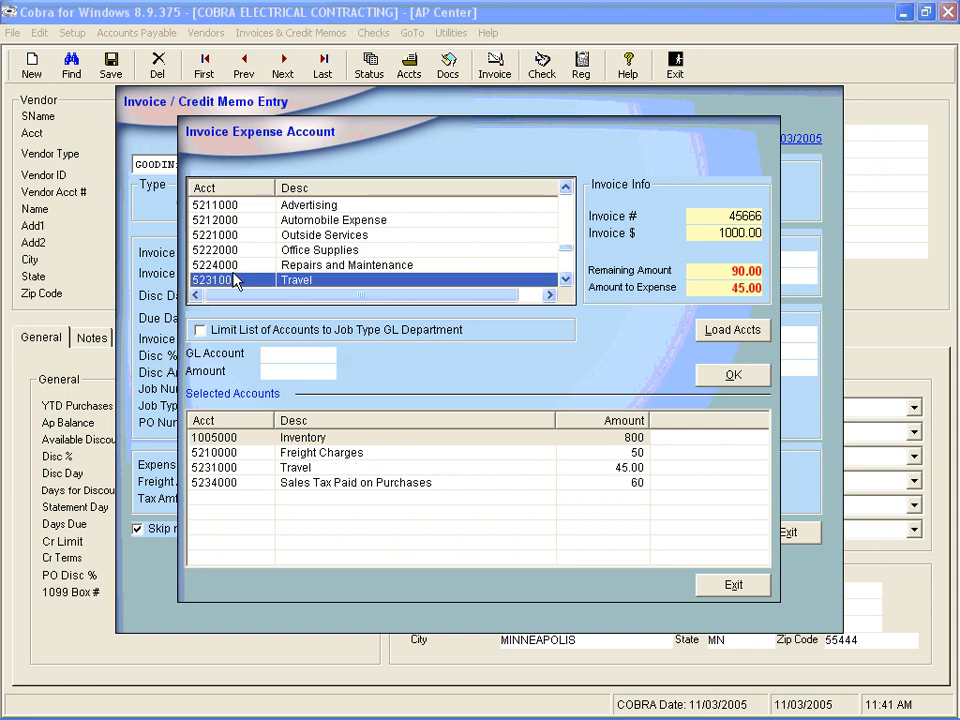
- Assign the remaining 45 to Outside Services 5221000, then remove that line from the selected accounts
double_click(257, 236)
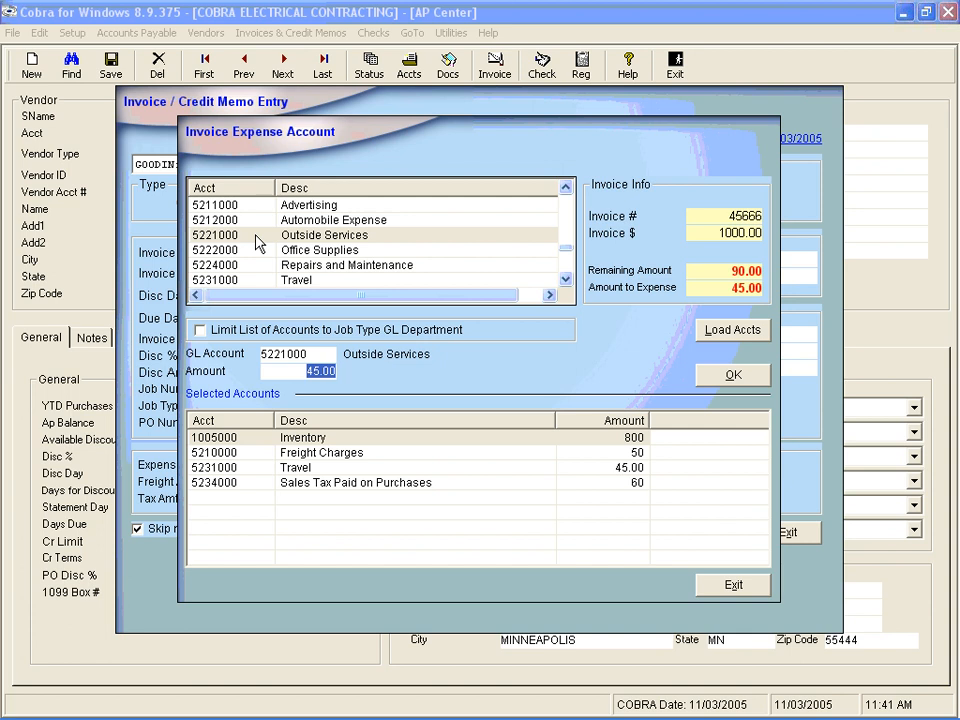
key("Tab")
key("Return")
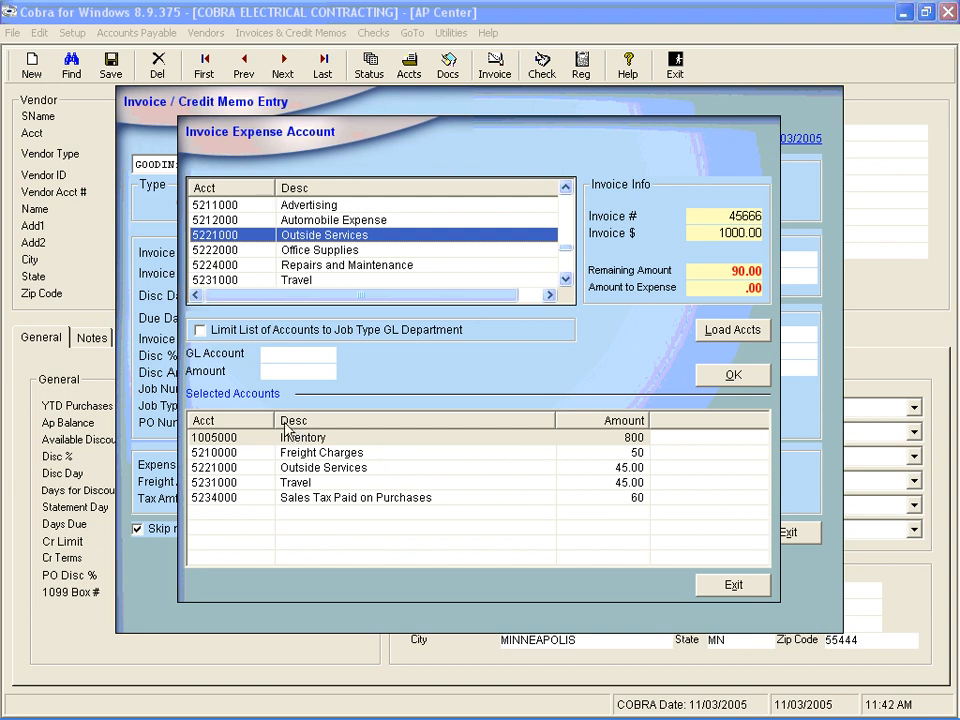
left_click(405, 470)
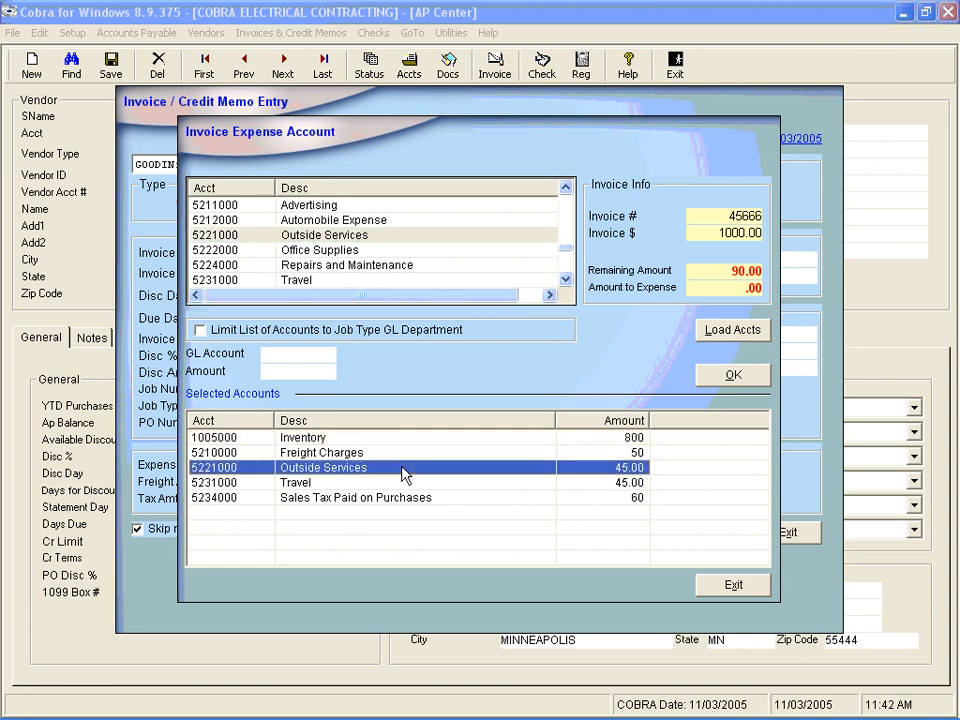
double_click(403, 473)
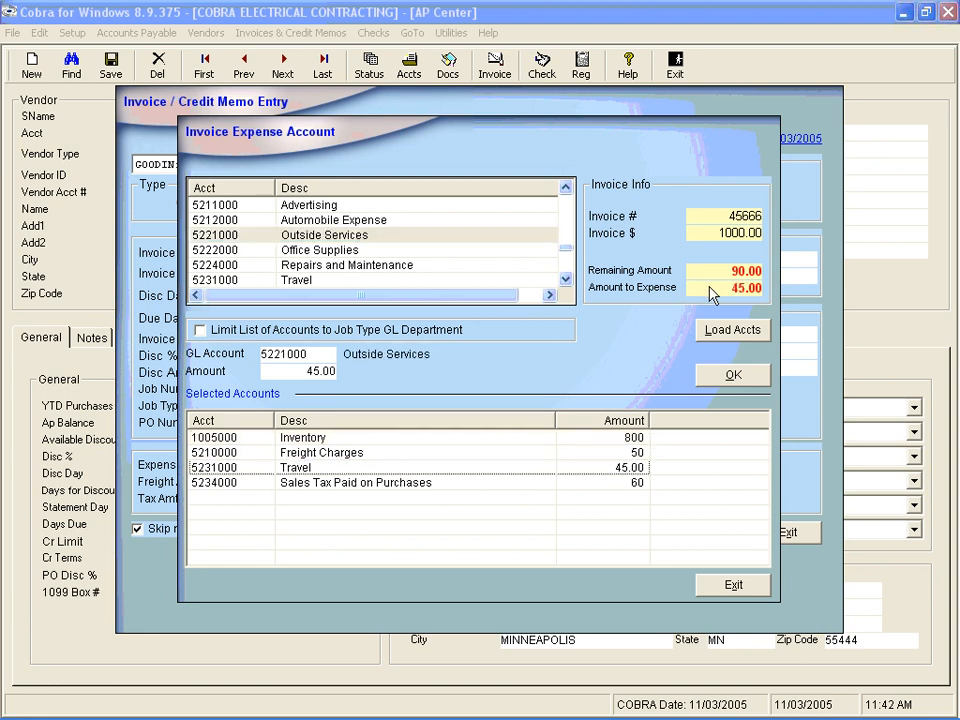
- Distribute the remaining 45 to the Advertising account 5211000
left_click(565, 280)
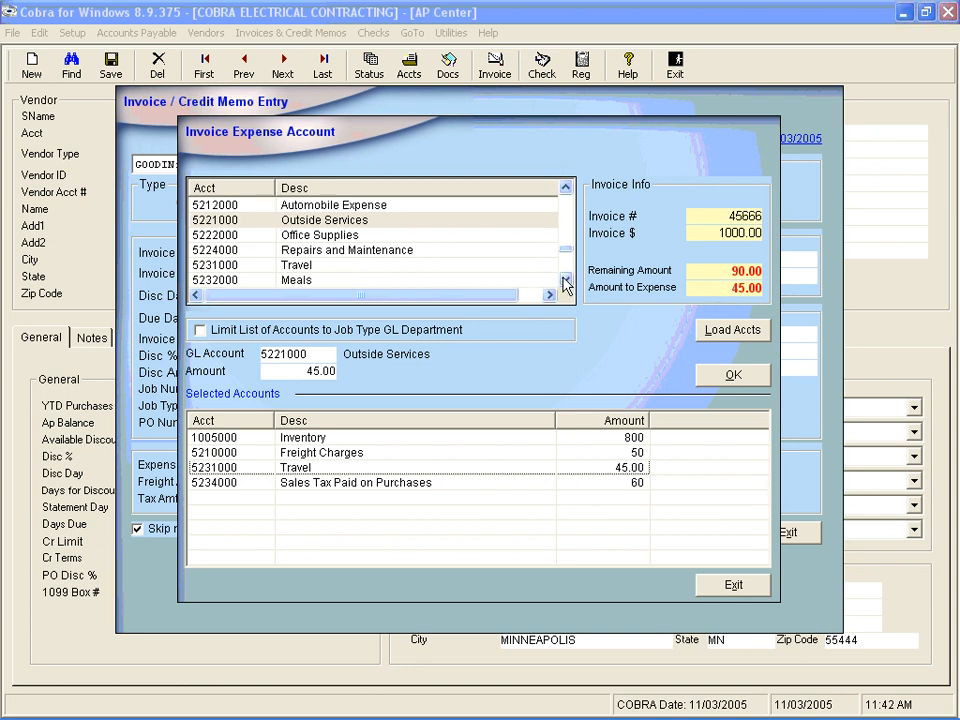
left_click(565, 280)
left_click(565, 280)
left_click(565, 280)
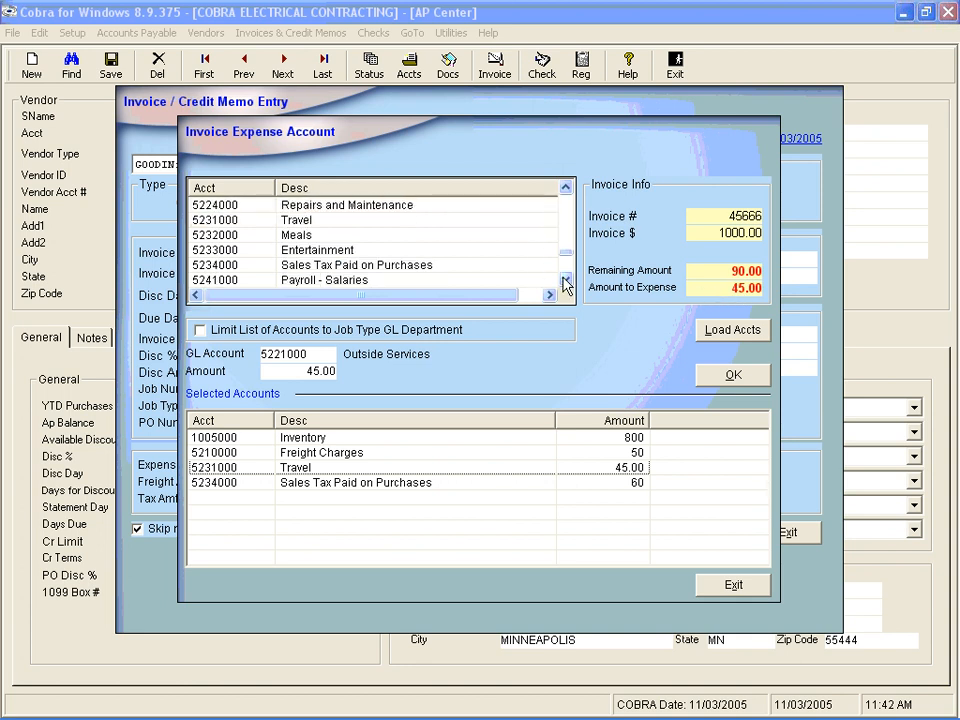
left_click(565, 187)
left_click(565, 187)
left_click(565, 187)
left_click(565, 187)
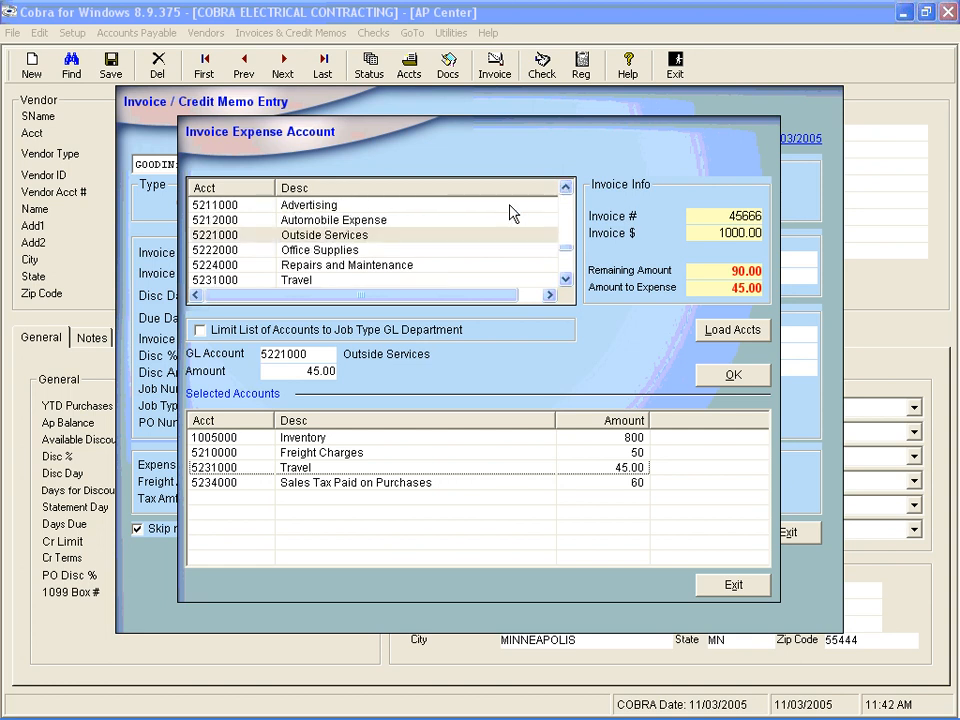
left_click(338, 207)
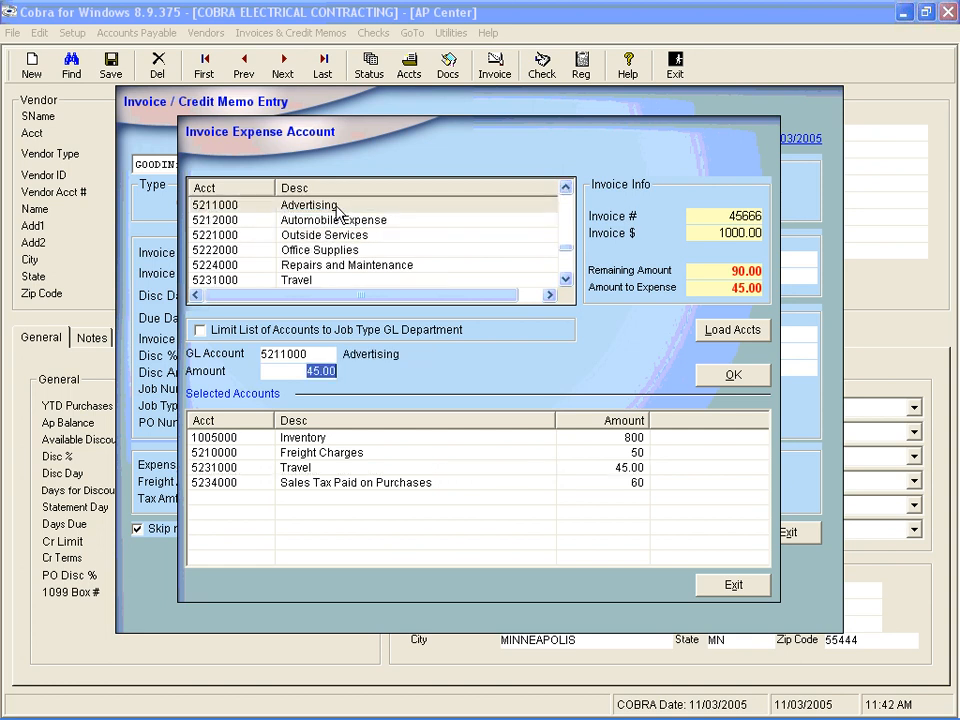
key("Tab")
key("Return")
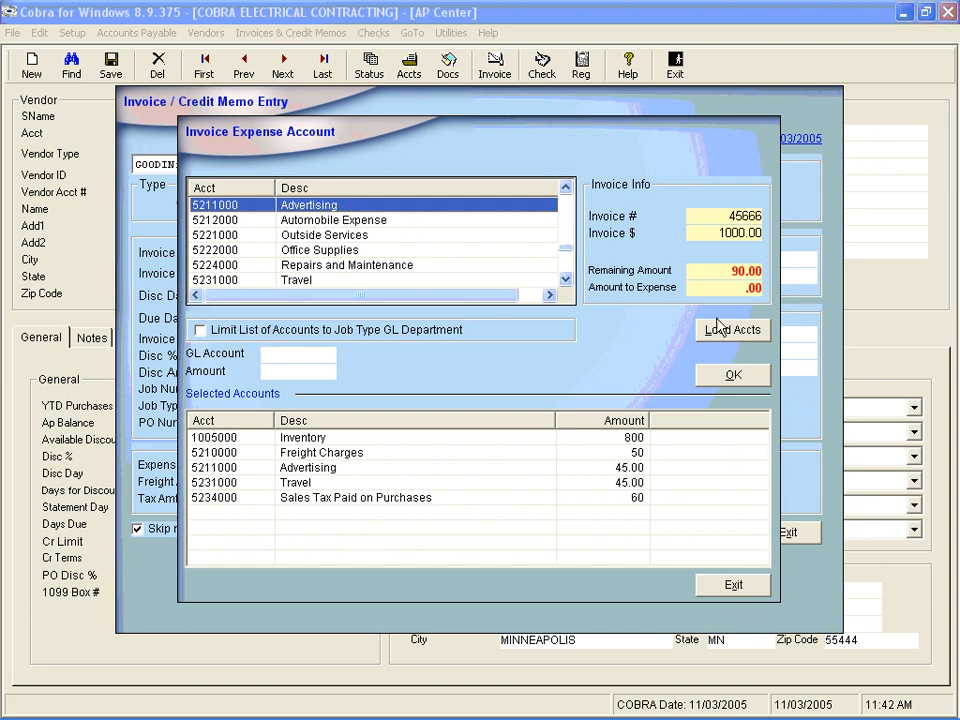
- Close the expense account distribution and save the invoice
left_click(730, 588)
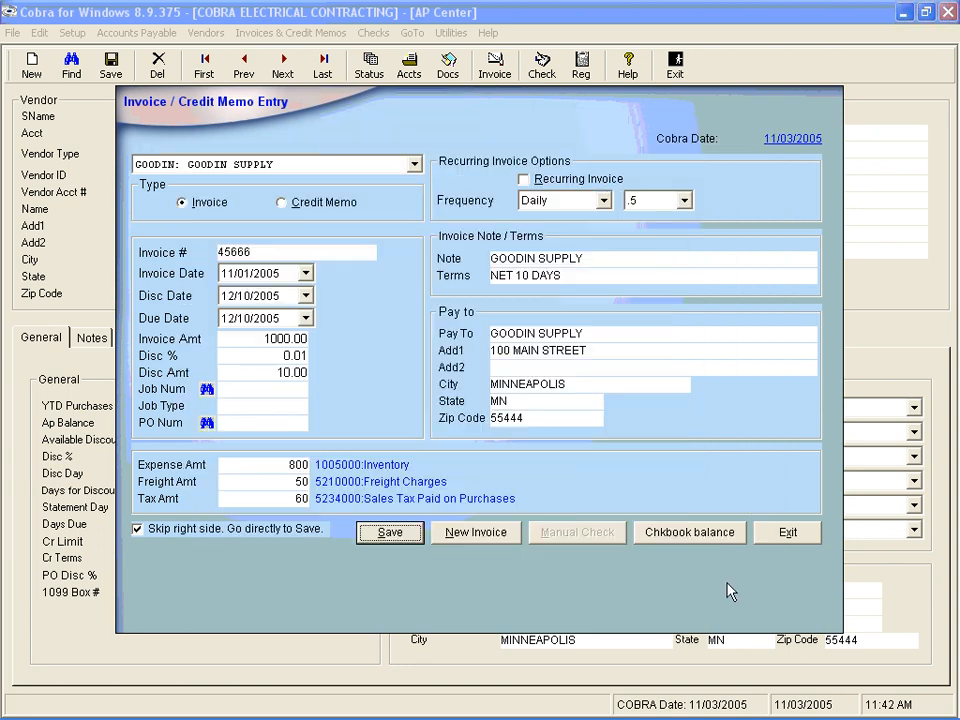
left_click(389, 537)
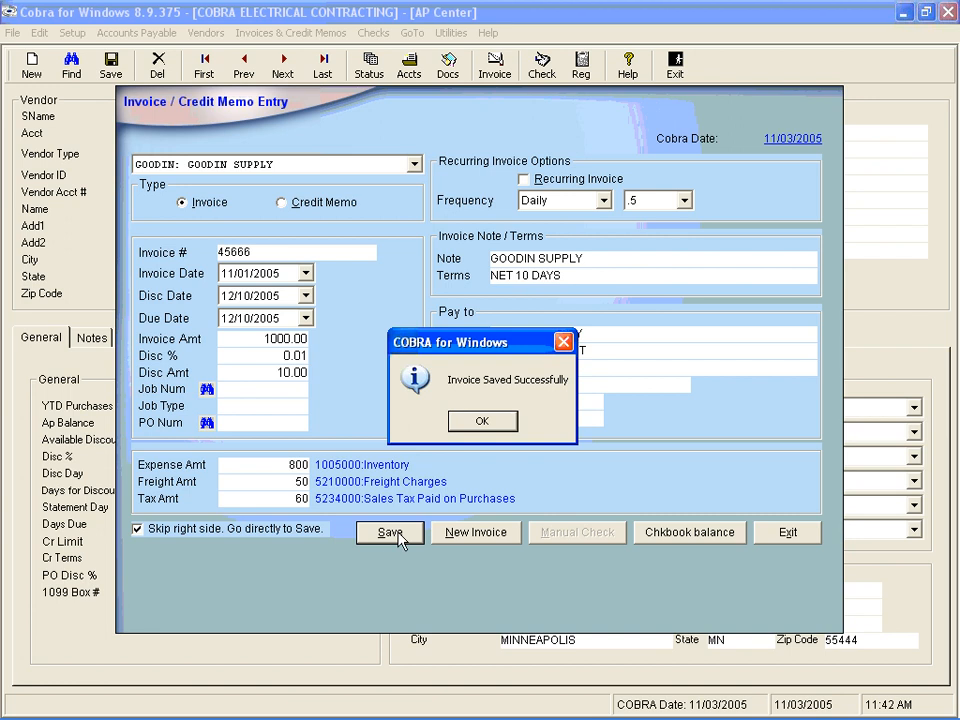
left_click(481, 423)
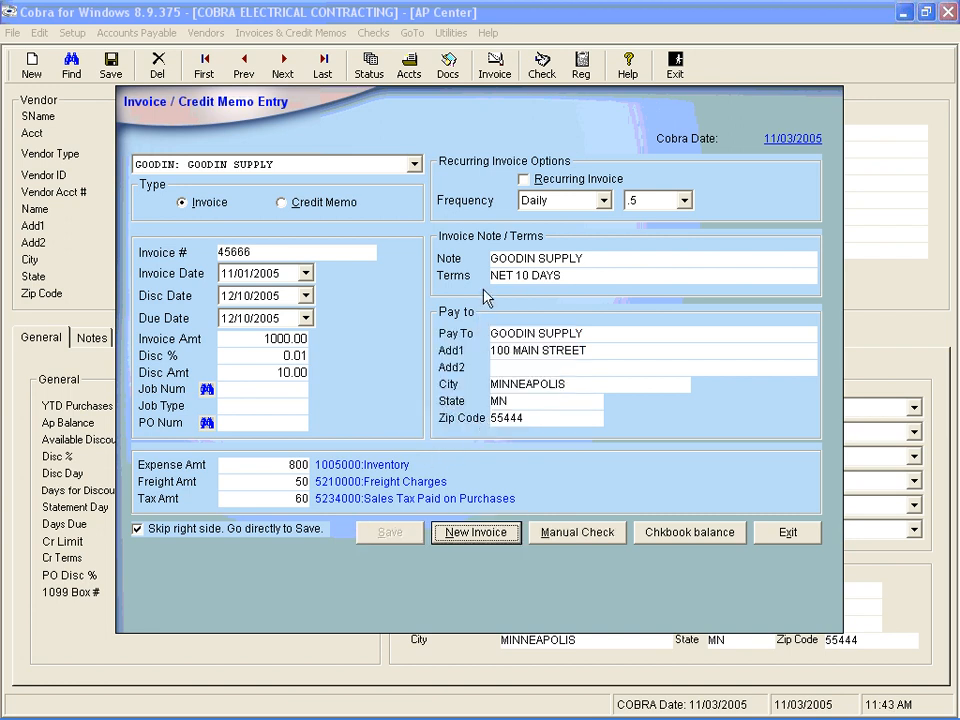
- Open the manual check for the saved invoice and close it without printing or posting
left_click(615, 257)
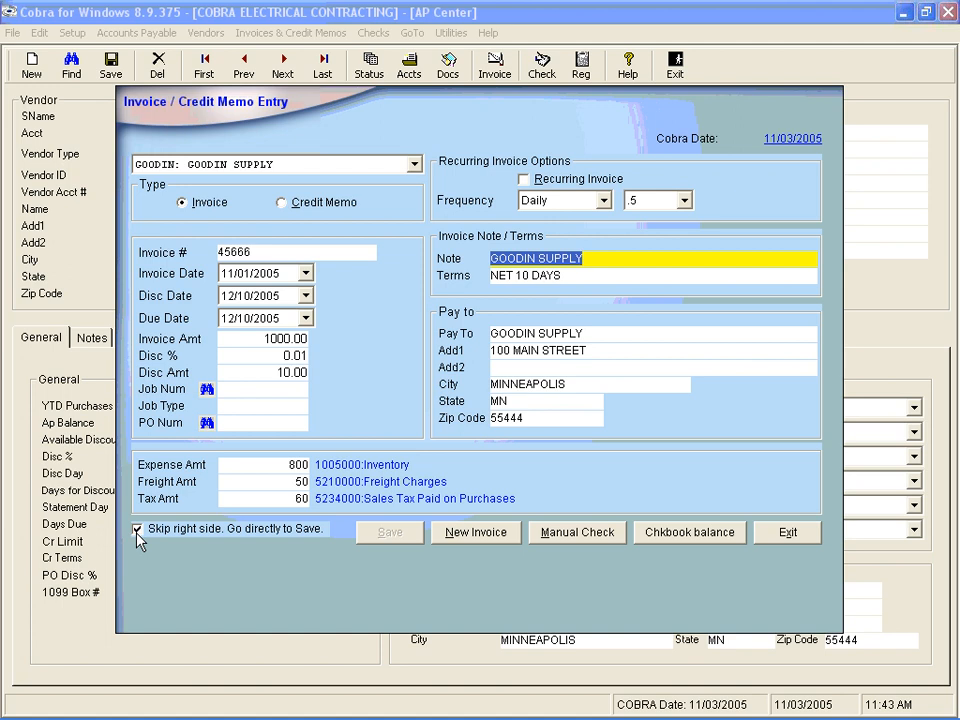
left_click(620, 332)
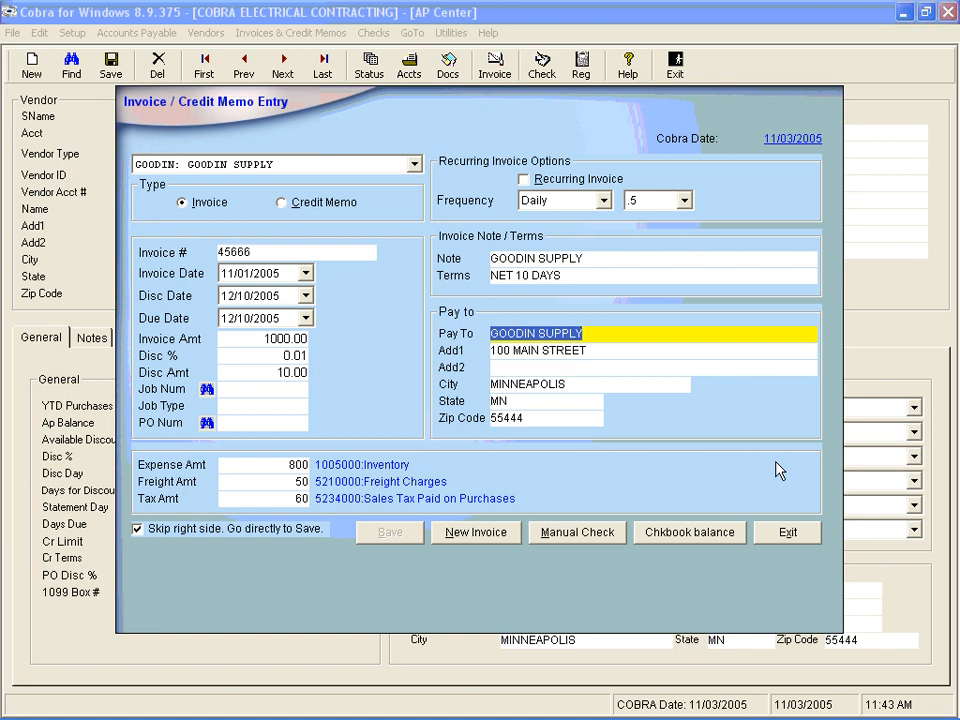
left_click(564, 533)
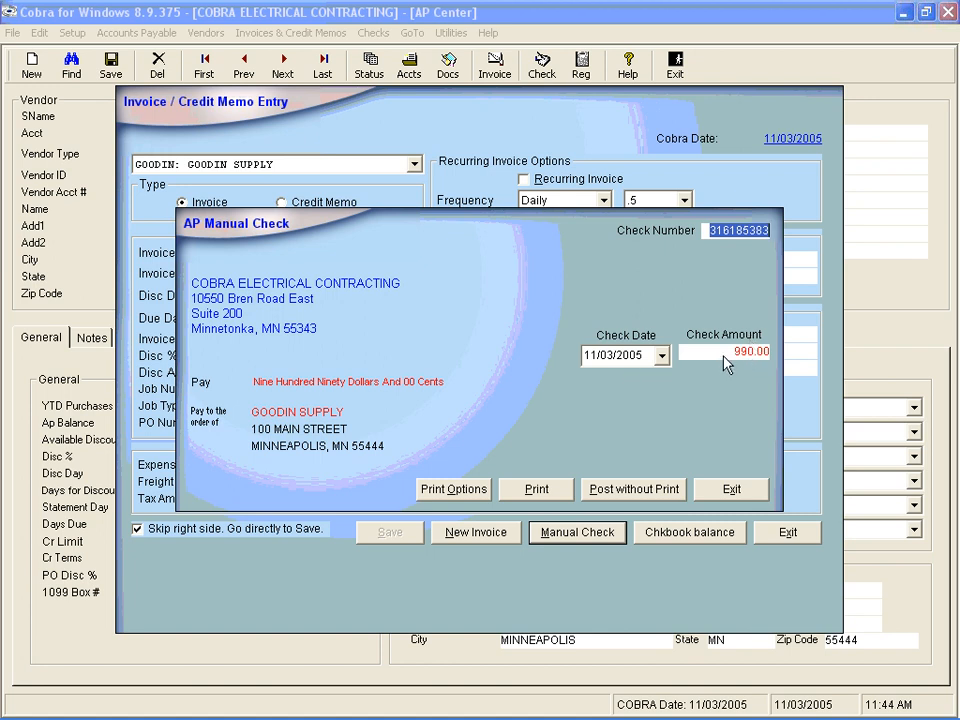
left_click(722, 490)
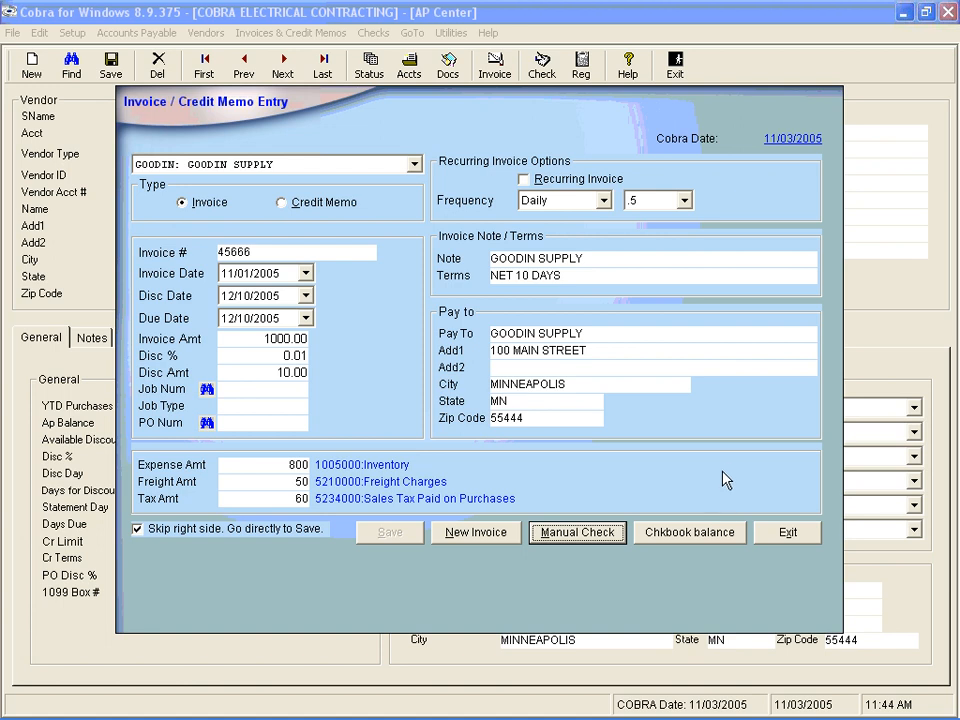
- Open the vendor's invoice list limited to the date range and review the invoice's accounting records
left_click(789, 534)
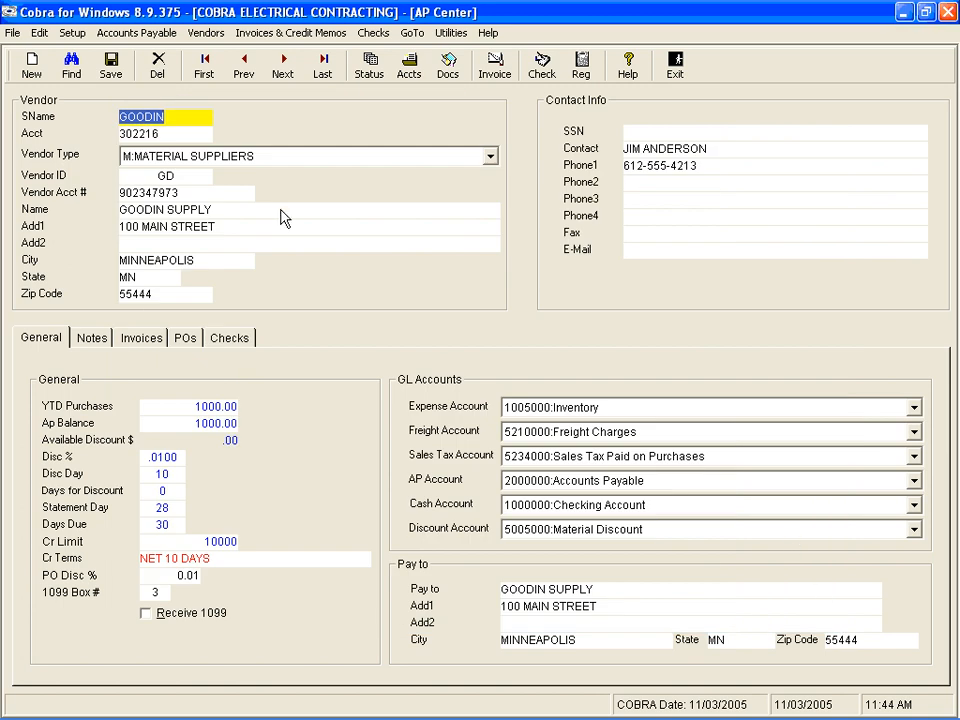
left_click(370, 66)
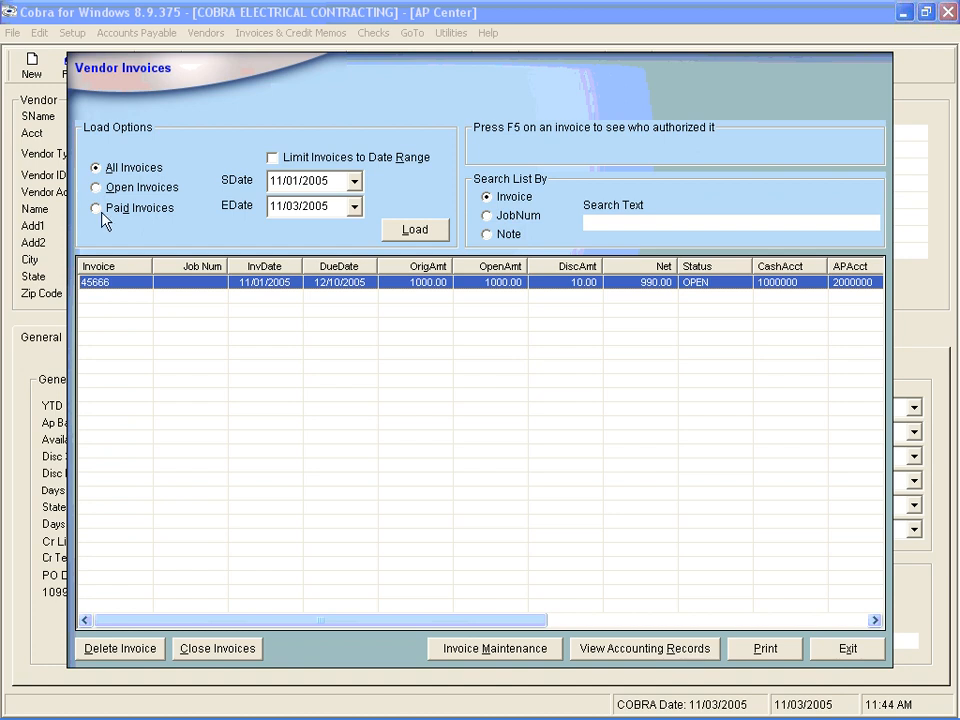
left_click(273, 159)
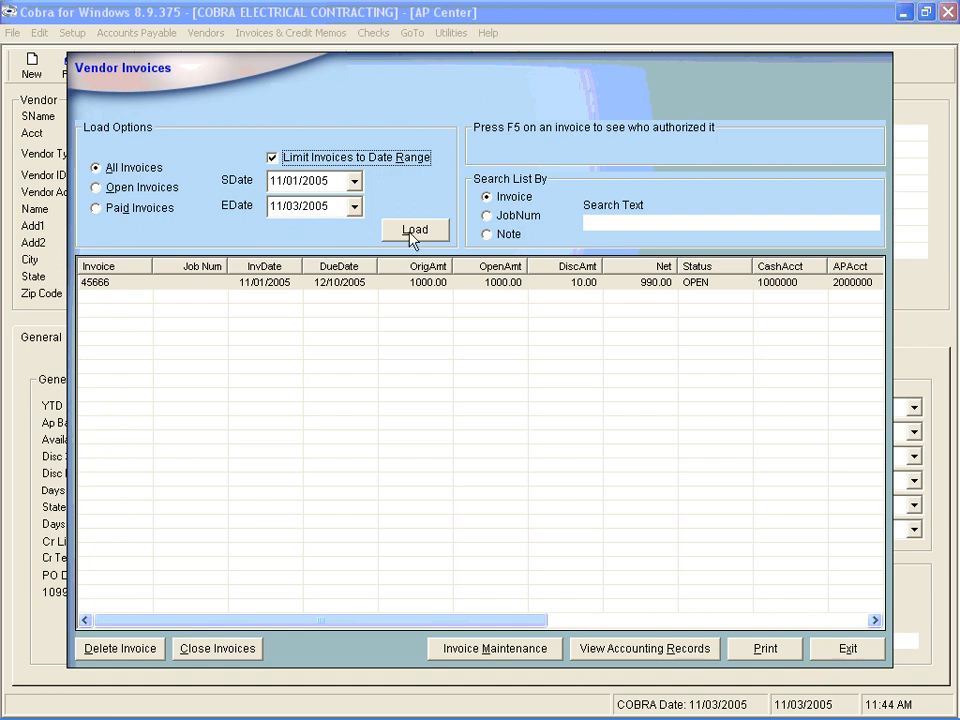
left_click(161, 289)
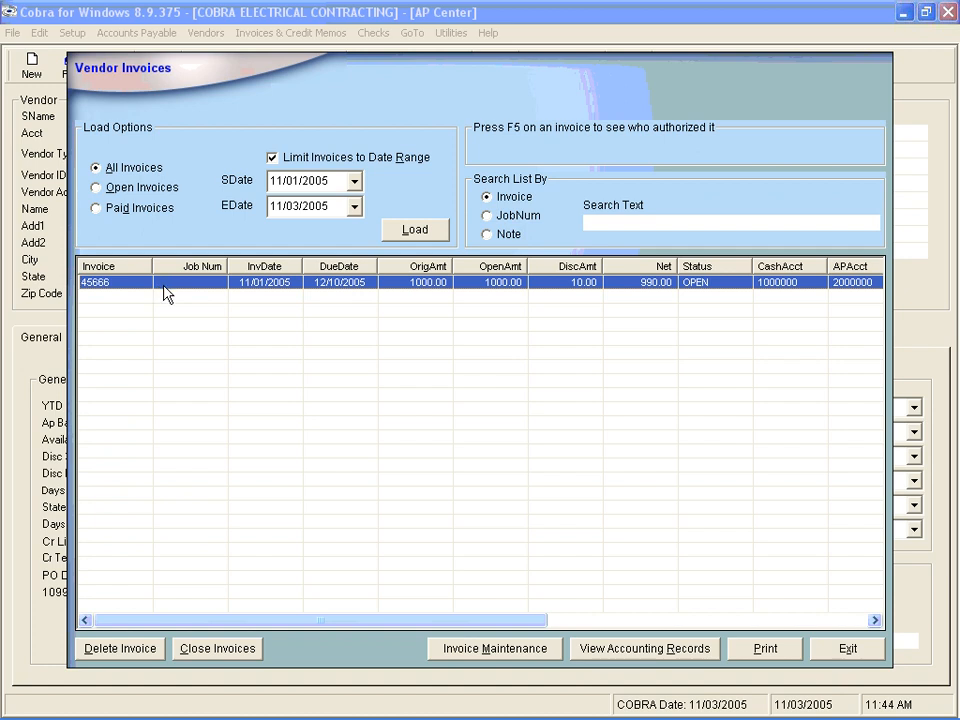
left_click(620, 649)
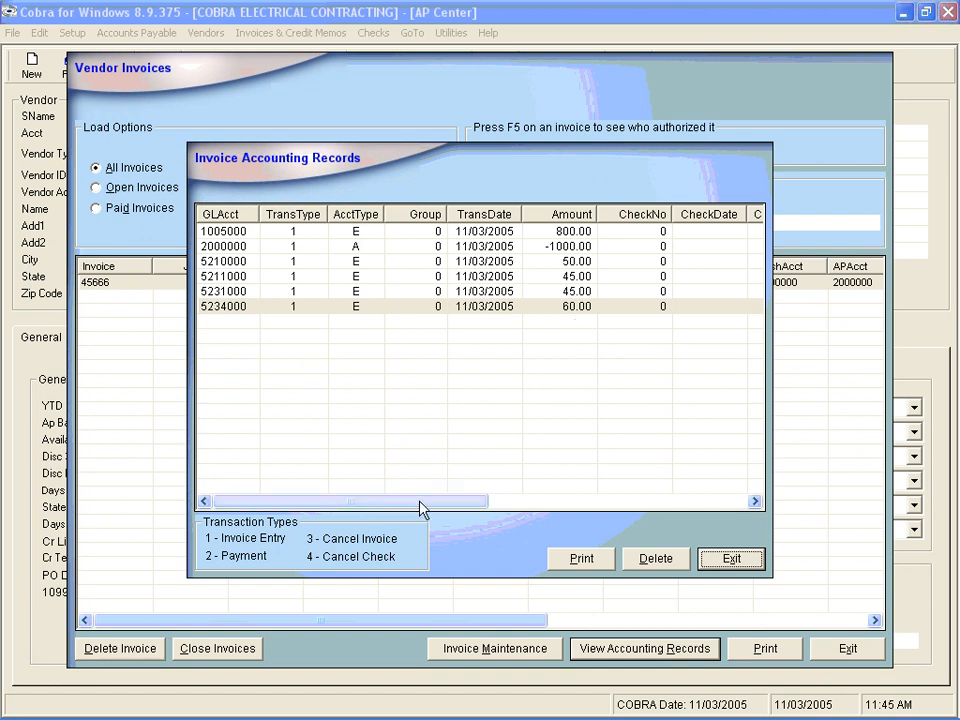
left_click_drag(420, 508, 588, 512)
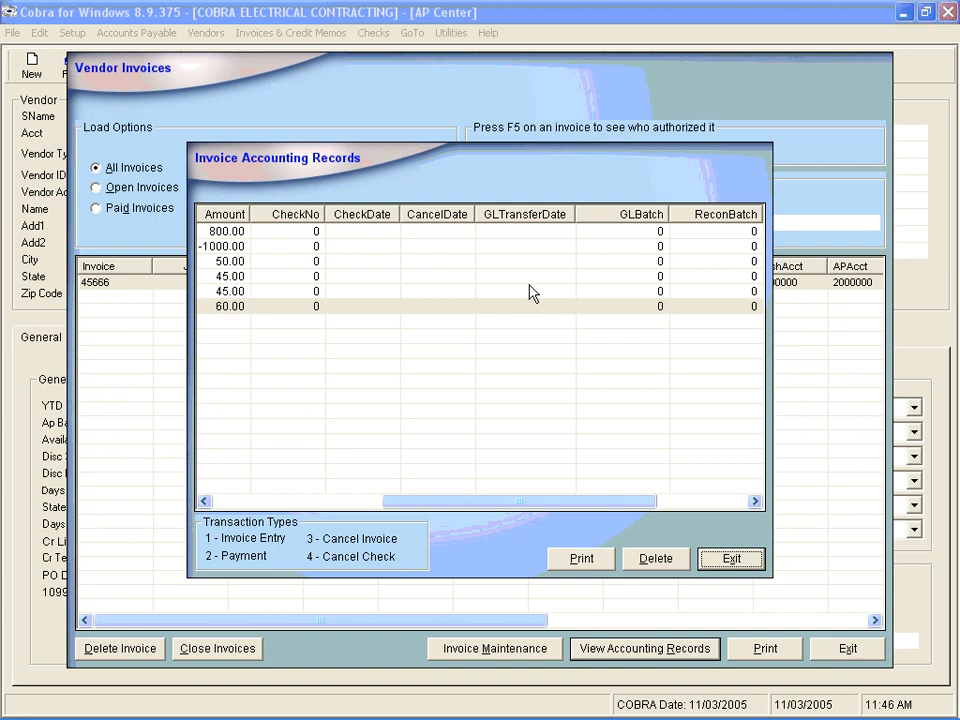
left_click(729, 560)
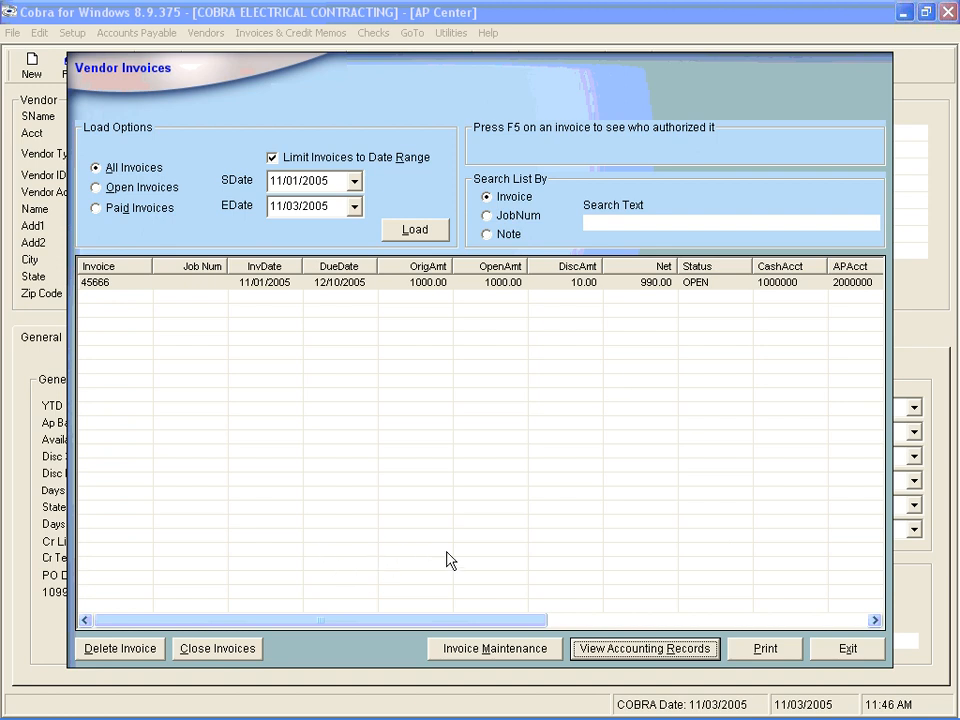
- Open Invoice Maintenance for invoice 45666 and set the dispute amount to 50
left_click(470, 656)
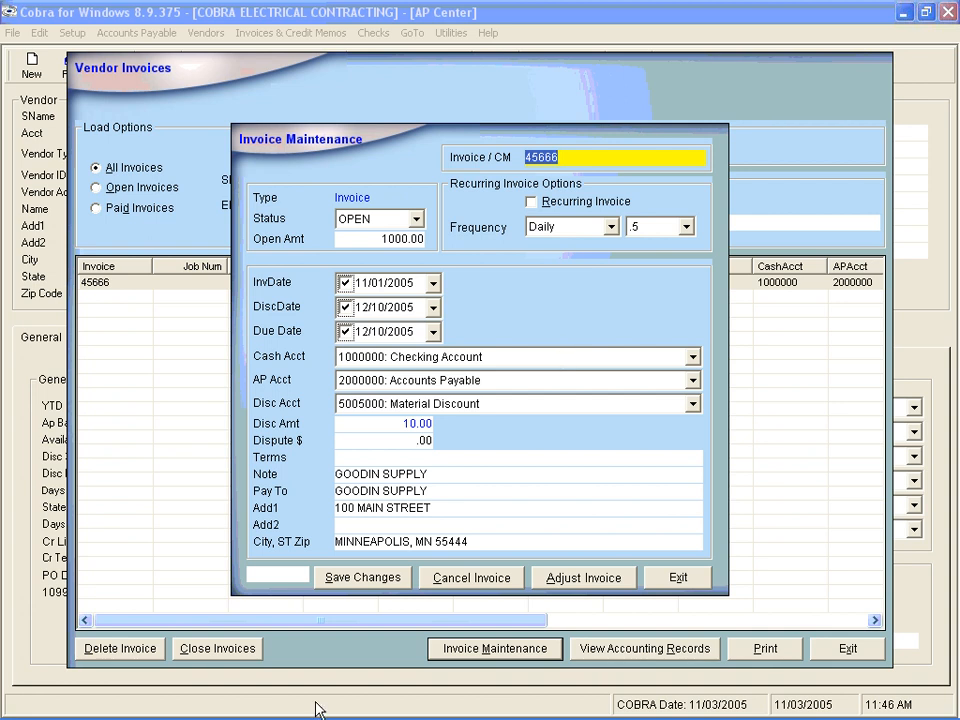
left_click(272, 574)
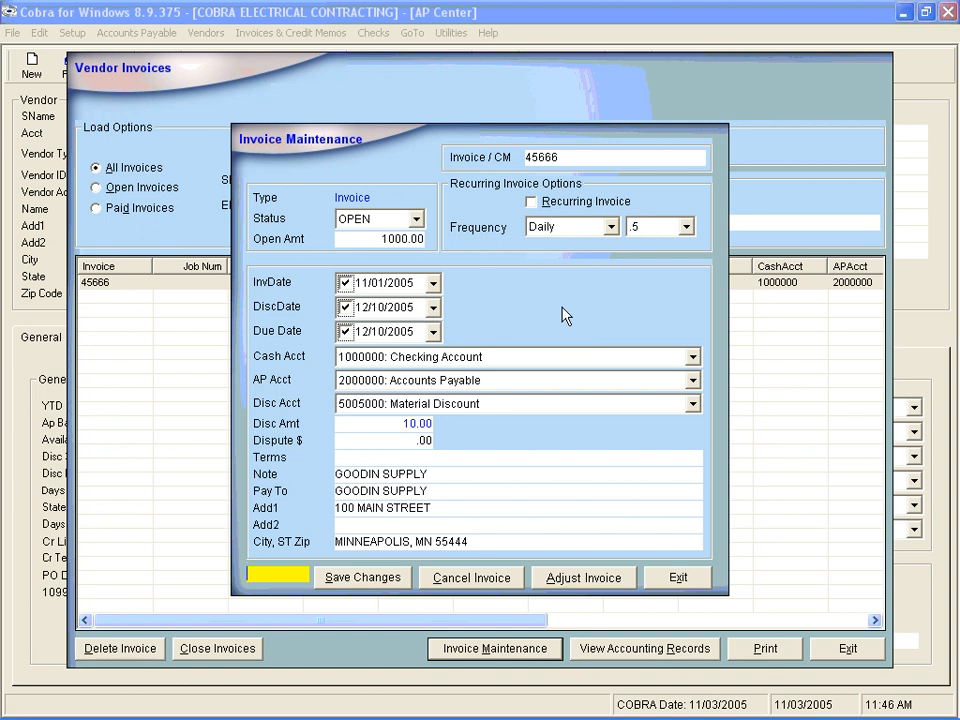
left_click(367, 440)
left_click_drag(386, 437, 459, 441)
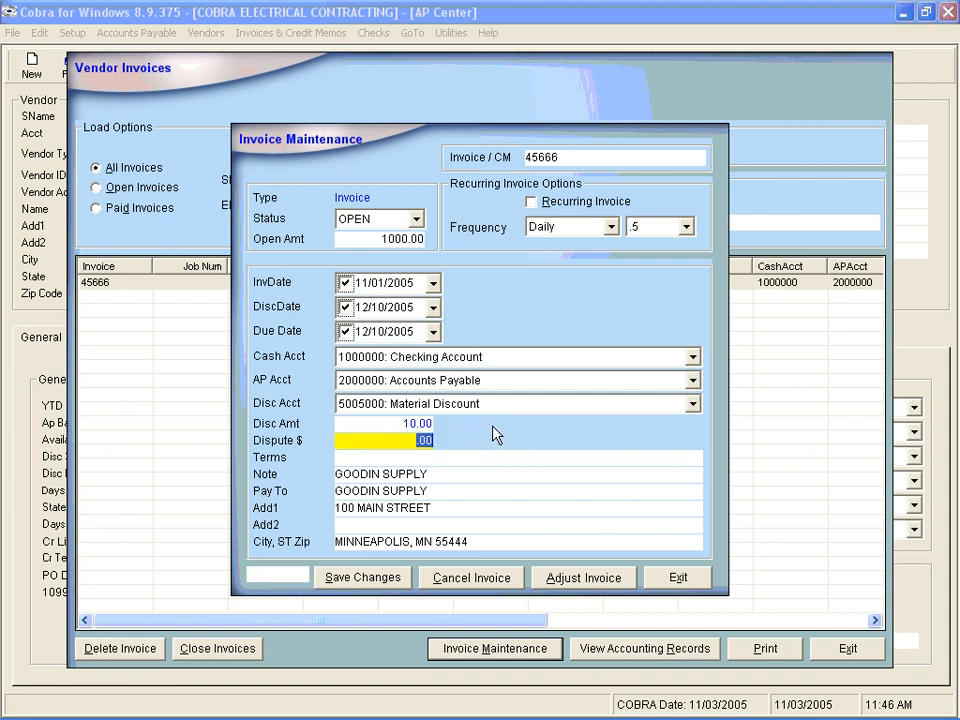
type("50")
- Adjust the invoice's expense accounts, replacing the 45 Advertising line with Office Supplies 5222000, then close maintenance
left_click(590, 578)
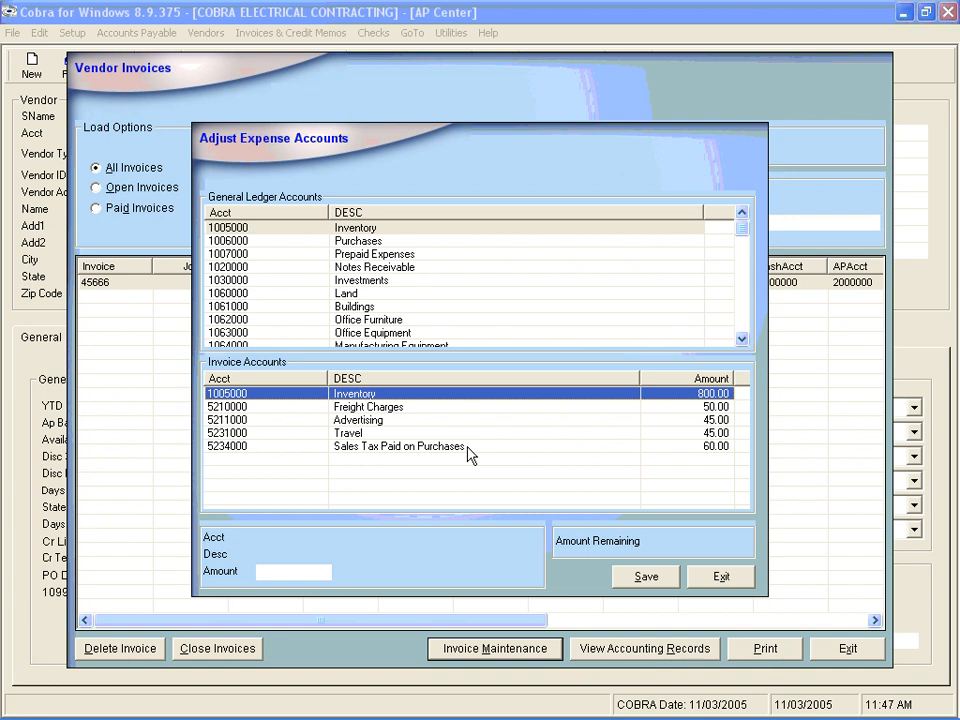
double_click(476, 421)
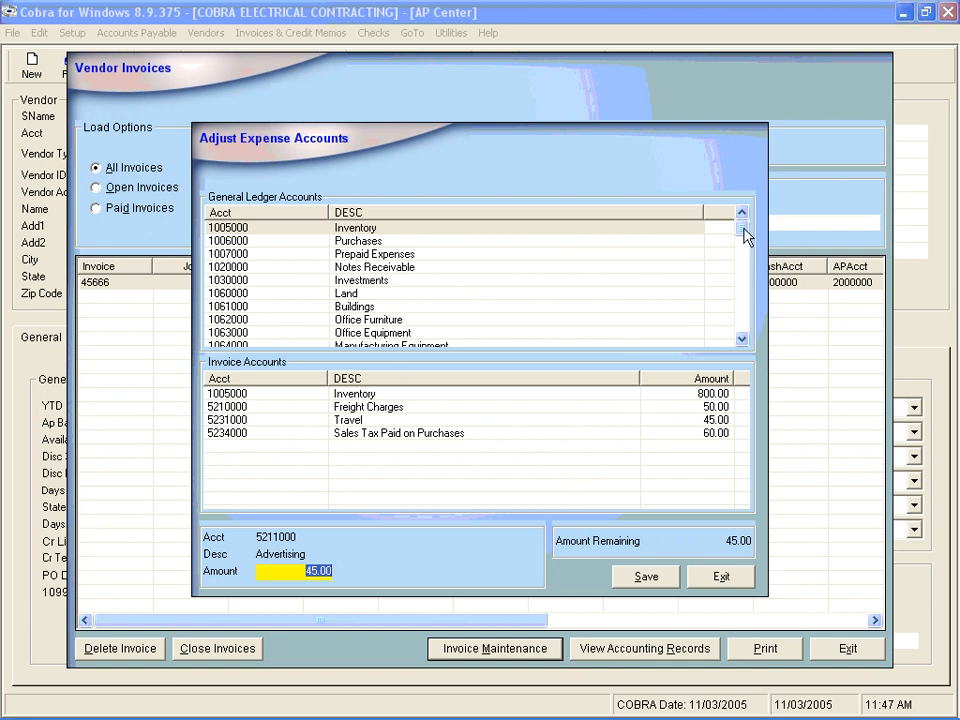
left_click_drag(748, 234, 748, 300)
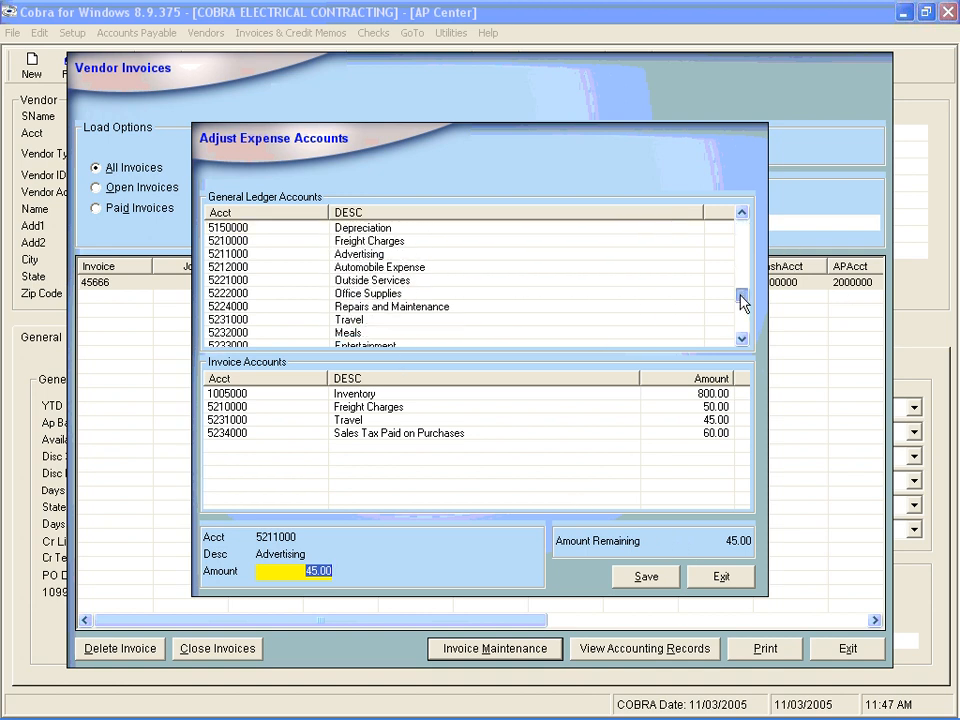
left_click(258, 294)
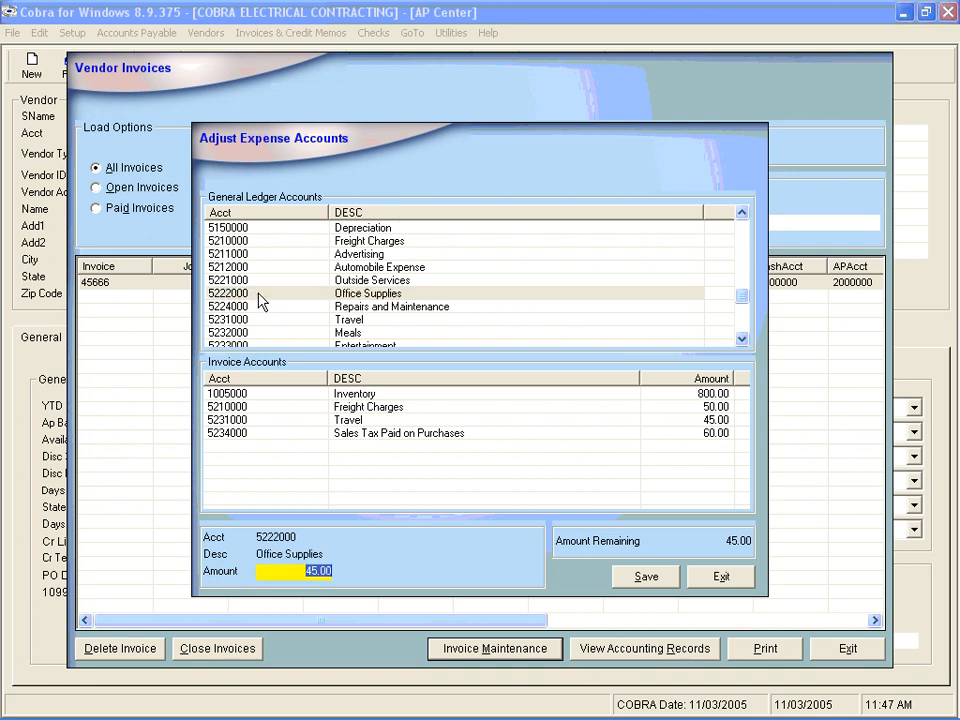
key("Return")
key("Return")
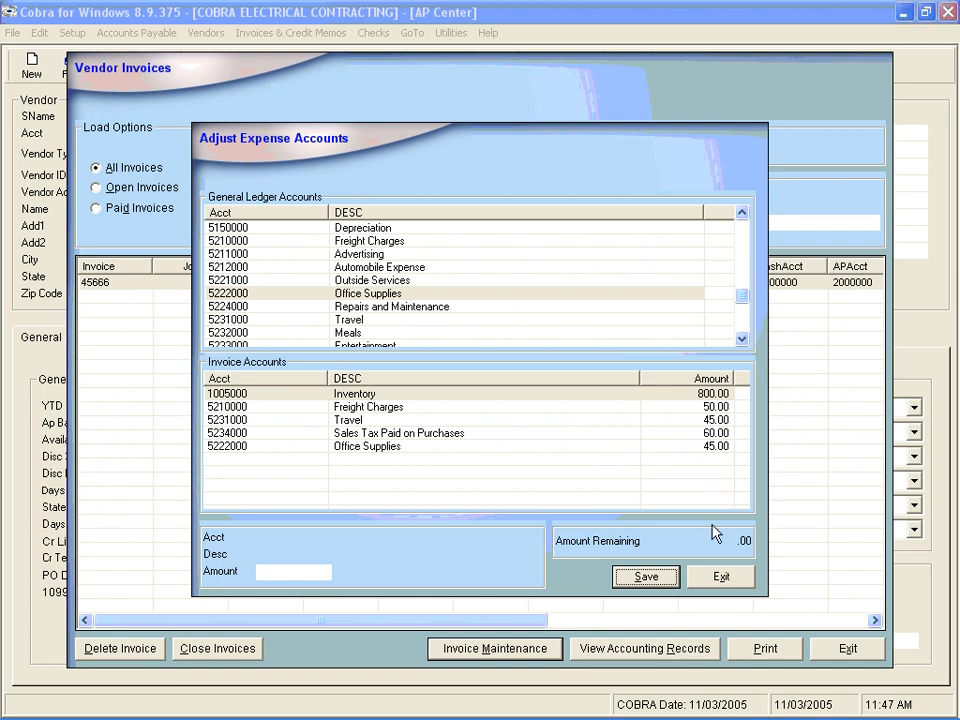
left_click(720, 578)
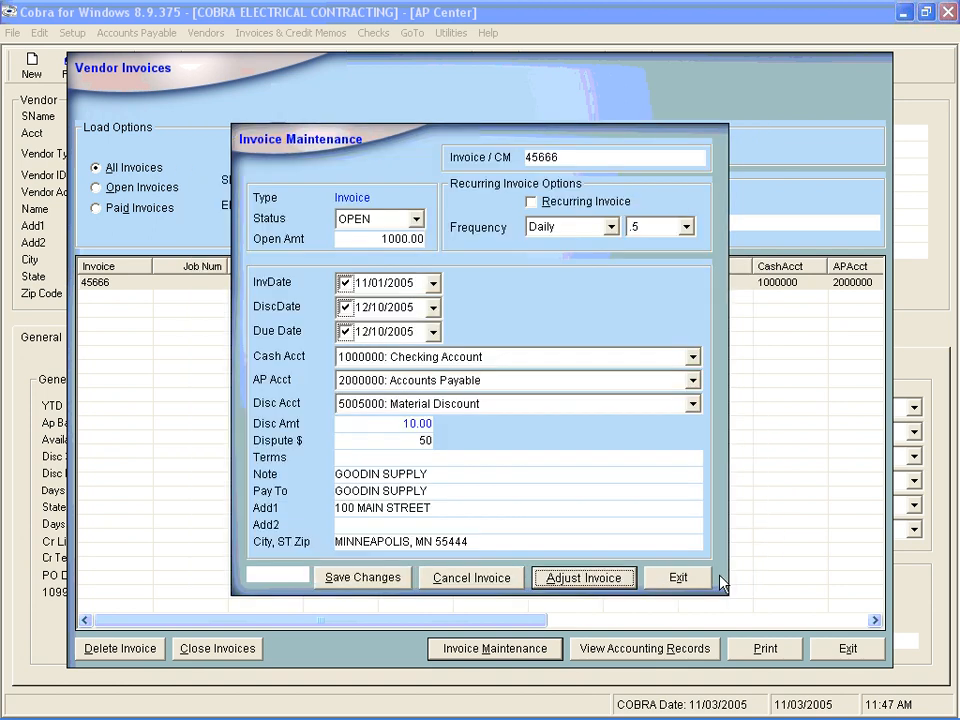
left_click(677, 577)
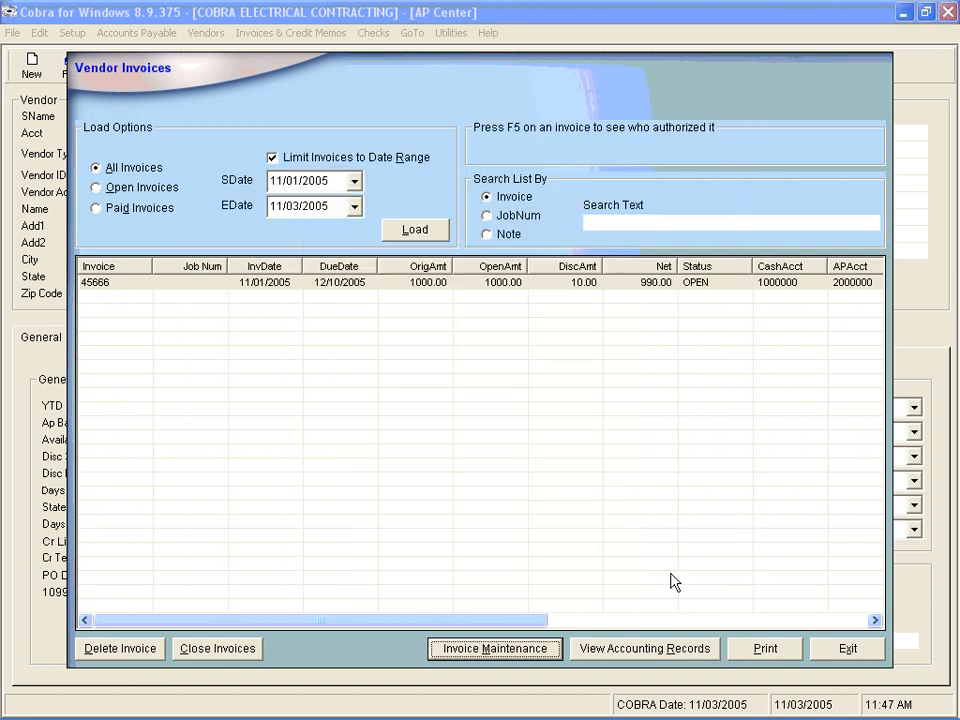